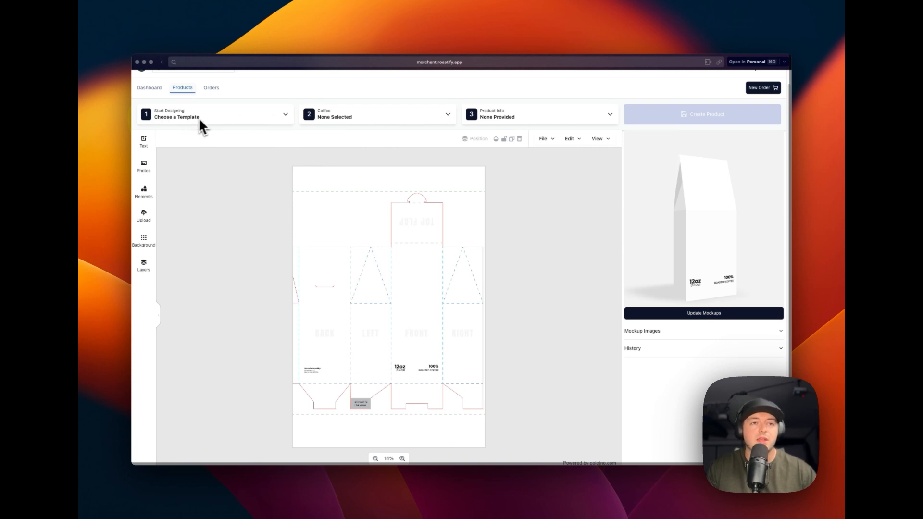
Step: Browse the general design templates and apply the forest river template with the deer to the coffee bag
{"action": "left_click", "coordinate": [217, 117]}
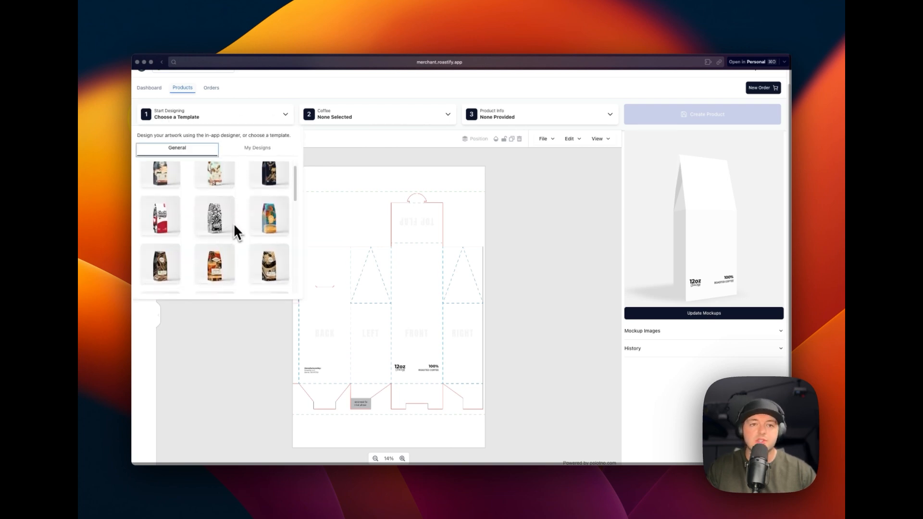
{"action": "scroll", "coordinate": [234, 225], "scroll_direction": "down", "scroll_amount": 10}
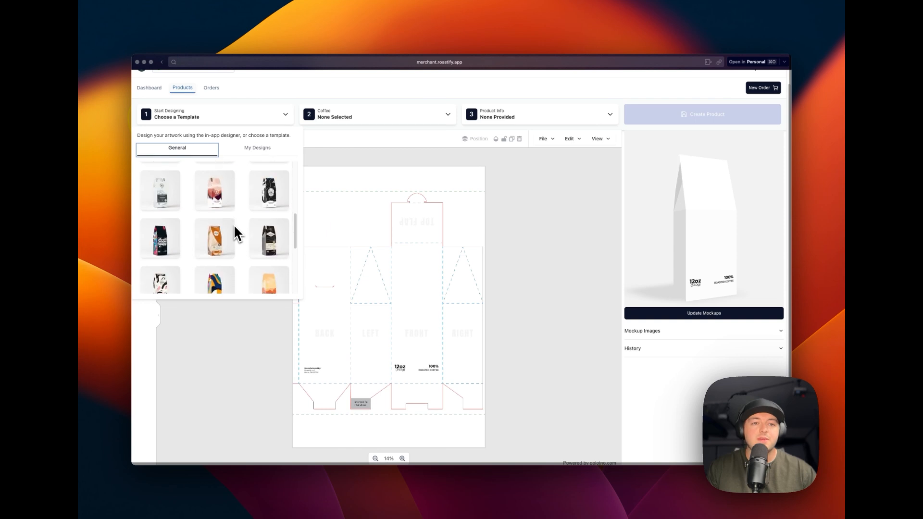
{"action": "scroll", "coordinate": [233, 225], "scroll_direction": "down", "scroll_amount": 3}
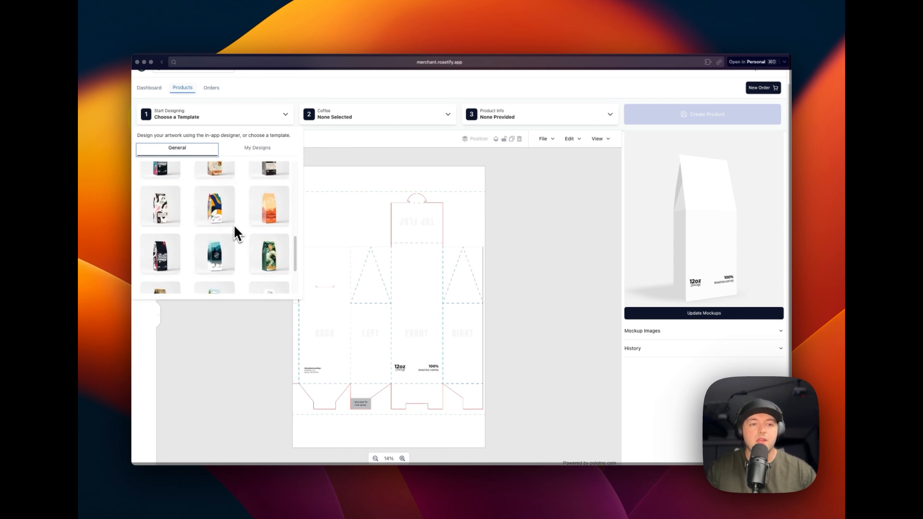
{"action": "scroll", "coordinate": [214, 225], "scroll_direction": "up", "scroll_amount": 15}
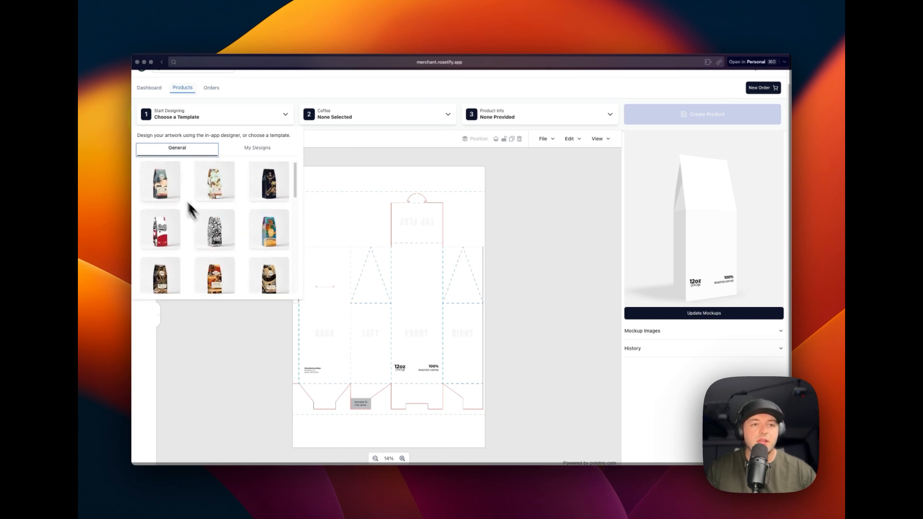
{"action": "left_click", "coordinate": [161, 182]}
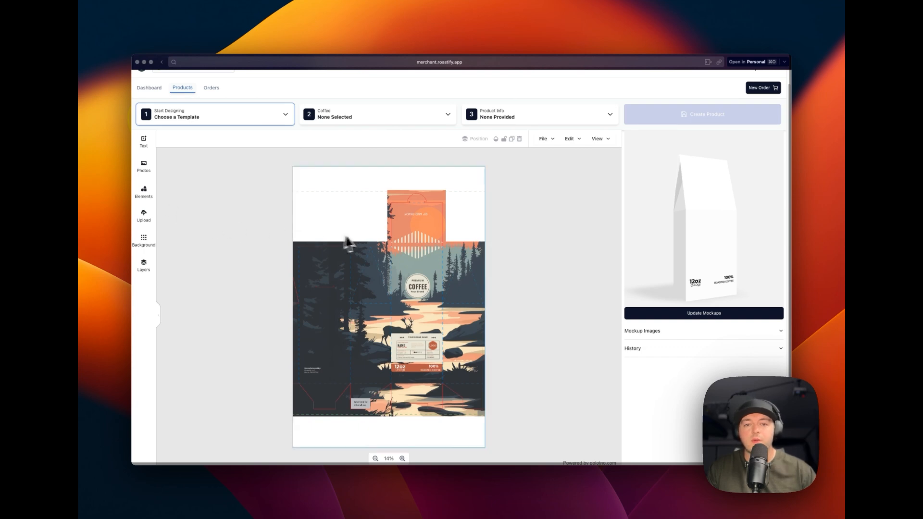
Step: Examine the applied template's artwork across the bag's front, side, back and top flap areas
{"action": "scroll", "coordinate": [395, 307], "scroll_direction": "up", "scroll_amount": 5}
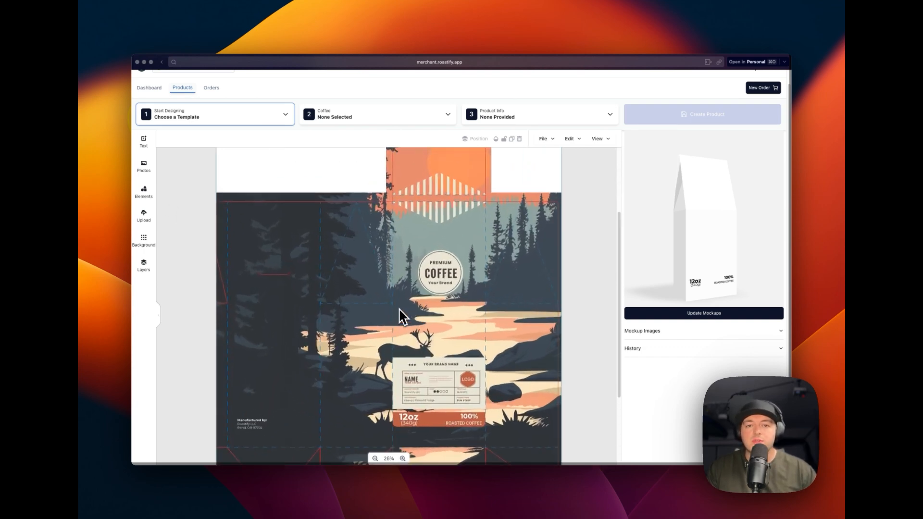
{"action": "scroll", "coordinate": [392, 299], "scroll_direction": "up", "scroll_amount": 1}
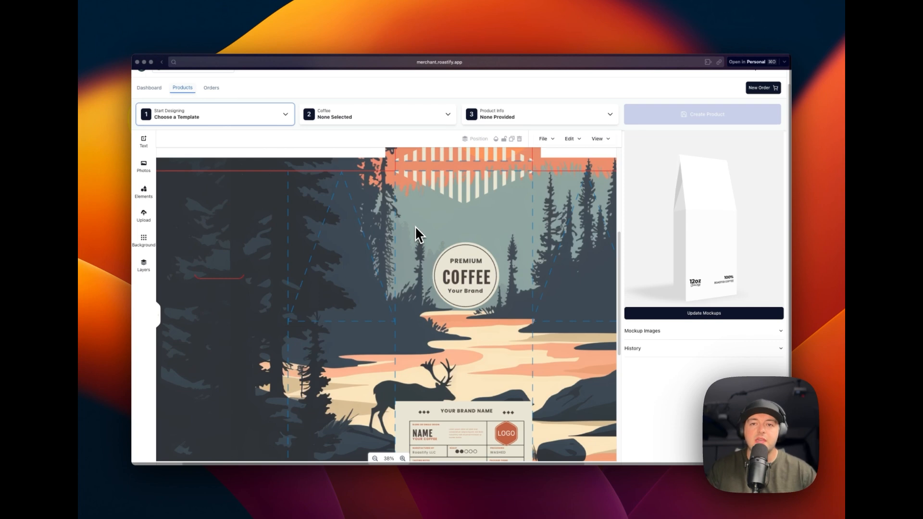
{"action": "scroll", "coordinate": [415, 226], "scroll_direction": "down", "scroll_amount": 5}
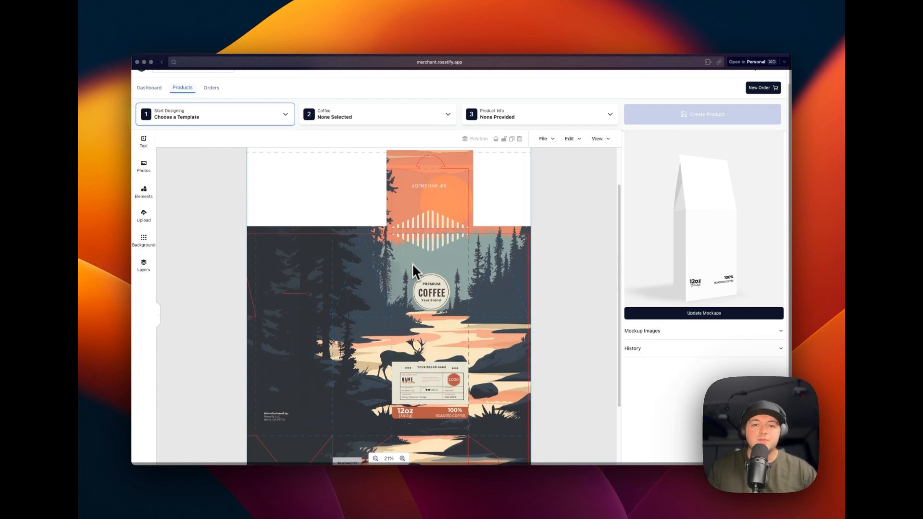
{"action": "scroll", "coordinate": [377, 226], "scroll_direction": "up", "scroll_amount": 5}
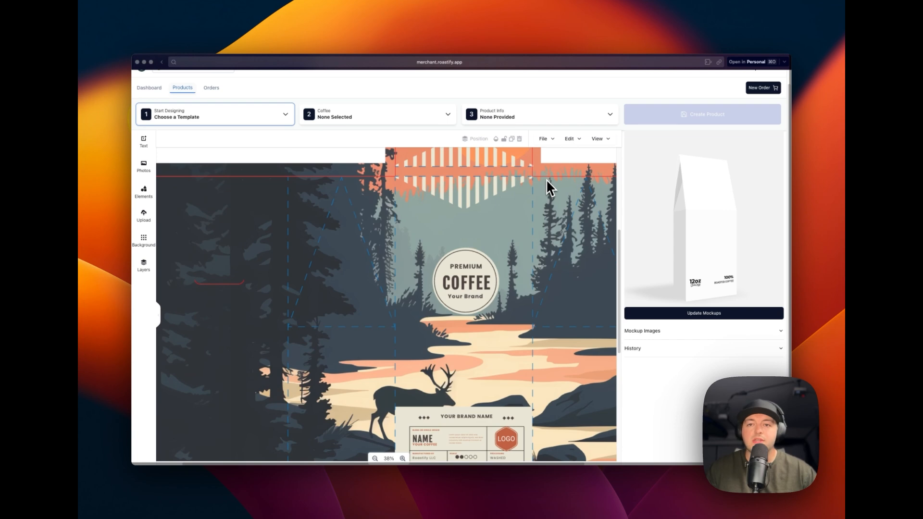
{"action": "scroll", "coordinate": [538, 198], "scroll_direction": "right", "scroll_amount": 3}
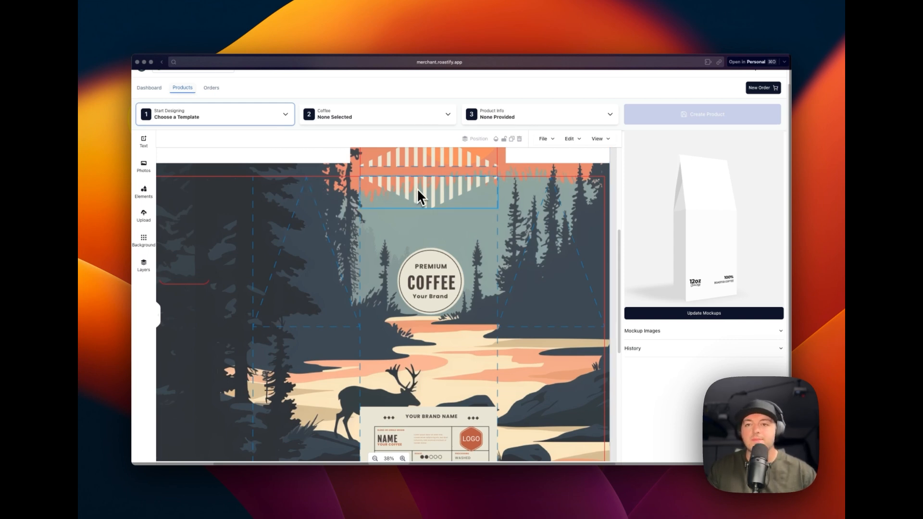
{"action": "scroll", "coordinate": [481, 198], "scroll_direction": "down", "scroll_amount": 5}
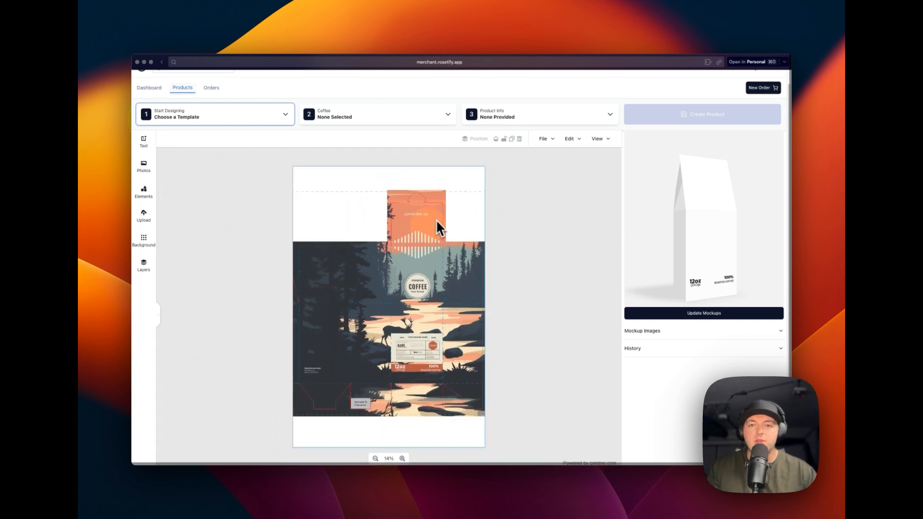
{"action": "scroll", "coordinate": [442, 226], "scroll_direction": "up", "scroll_amount": 3}
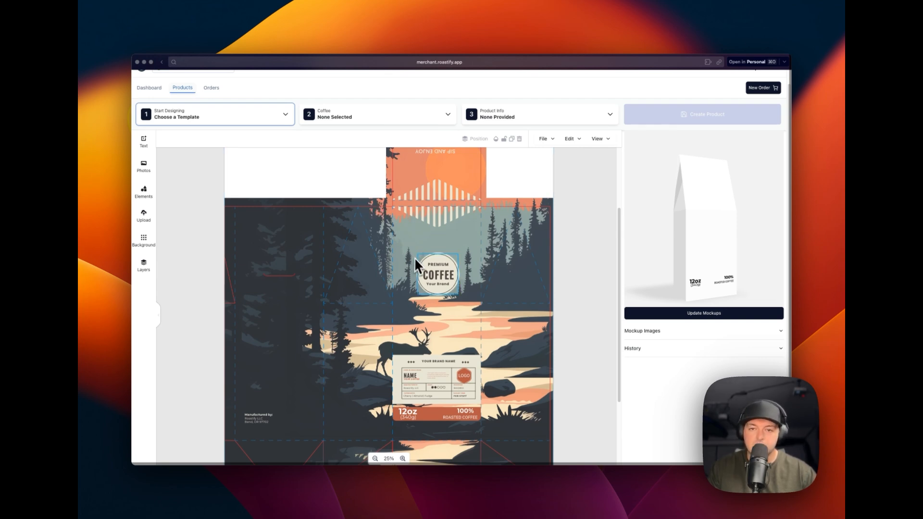
{"action": "scroll", "coordinate": [420, 276], "scroll_direction": "down", "scroll_amount": 2}
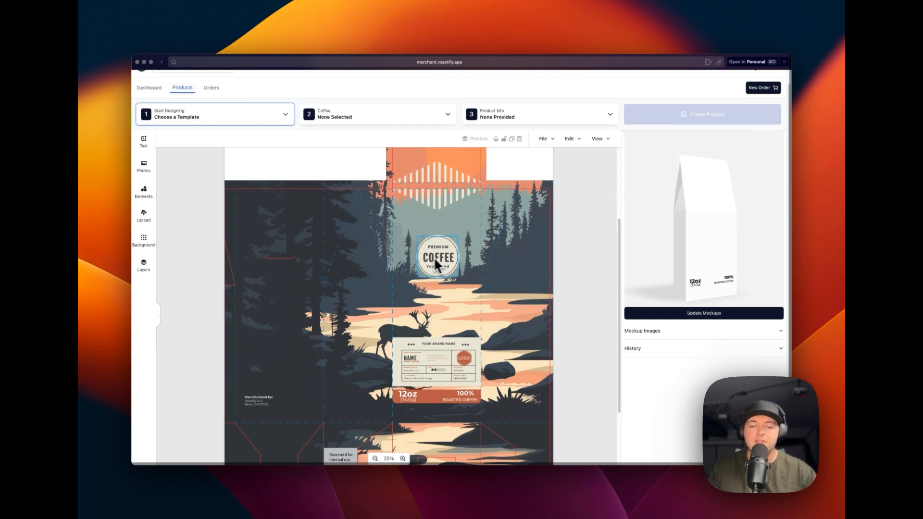
Step: Replace the brand name text at the head of the front label with ROASTIFY
{"action": "scroll", "coordinate": [427, 298], "scroll_direction": "down", "scroll_amount": 2}
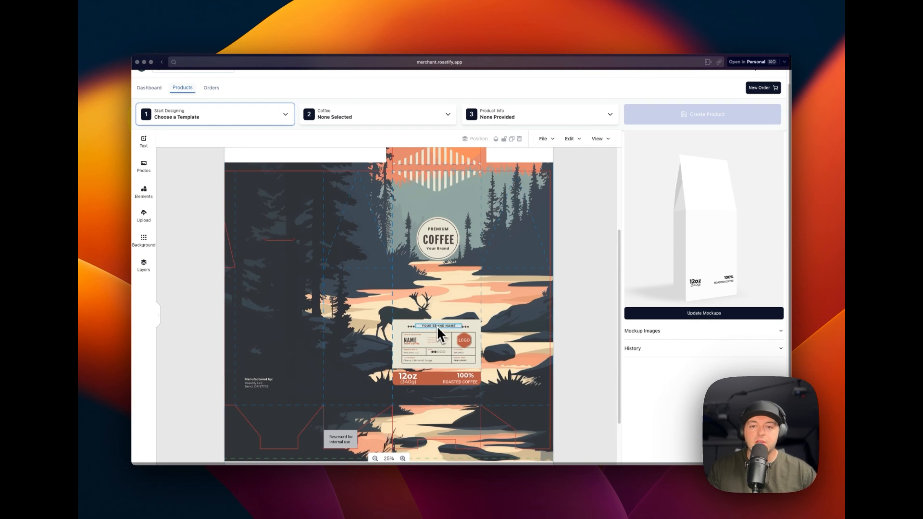
{"action": "left_click", "coordinate": [440, 327]}
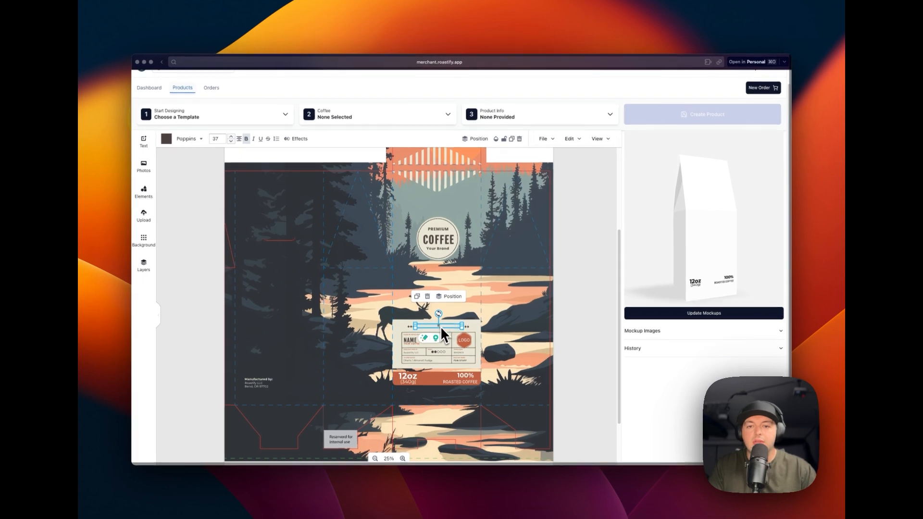
{"action": "type", "text": "ROASTIFY"}
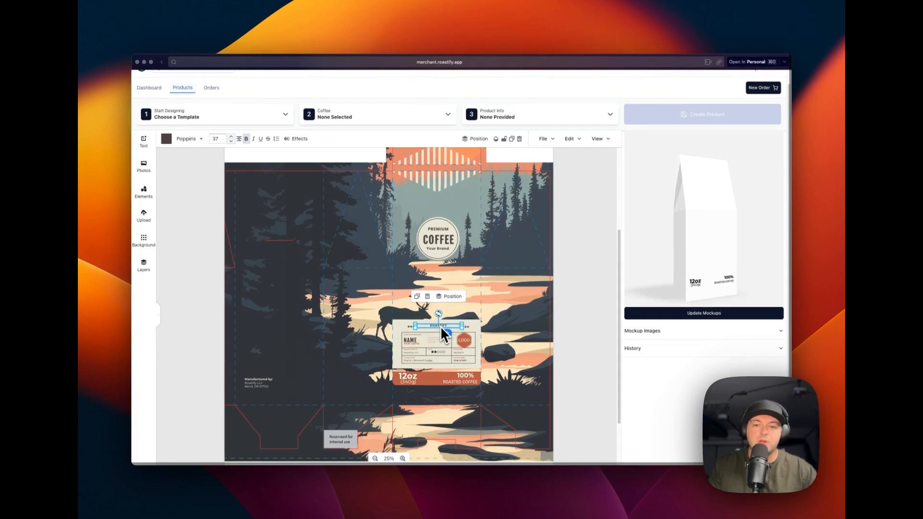
Step: Select the NAME text on the front label and examine the label's details and the whole bag layout
{"action": "left_click", "coordinate": [423, 344]}
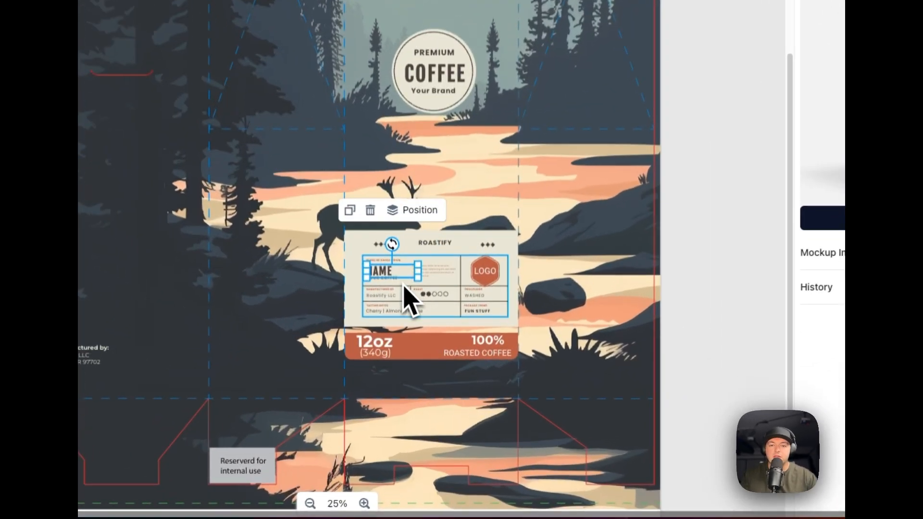
{"action": "scroll", "coordinate": [403, 284], "scroll_direction": "up", "scroll_amount": 3}
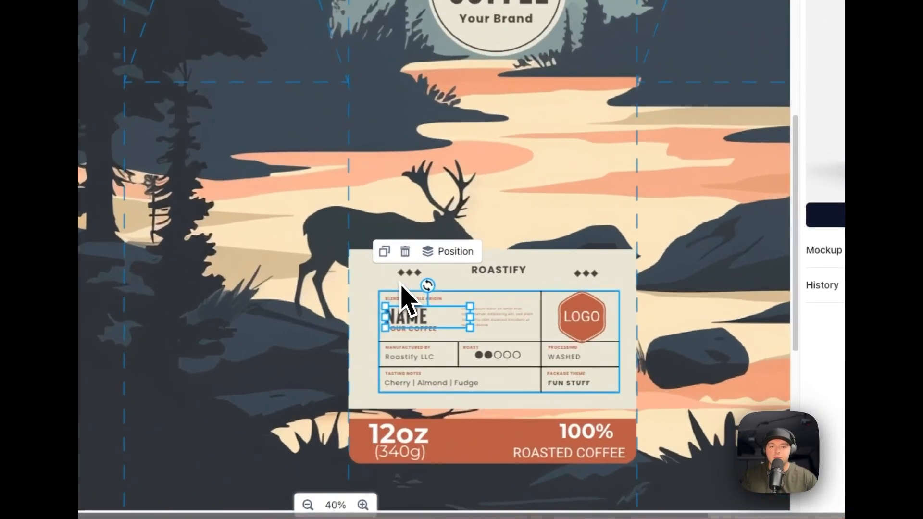
{"action": "scroll", "coordinate": [409, 281], "scroll_direction": "down", "scroll_amount": 2}
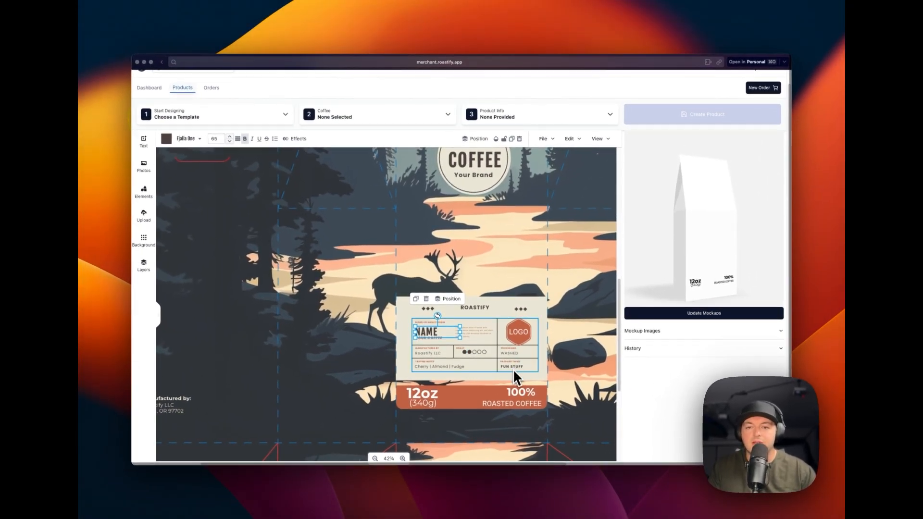
{"action": "scroll", "coordinate": [513, 368], "scroll_direction": "up", "scroll_amount": 2}
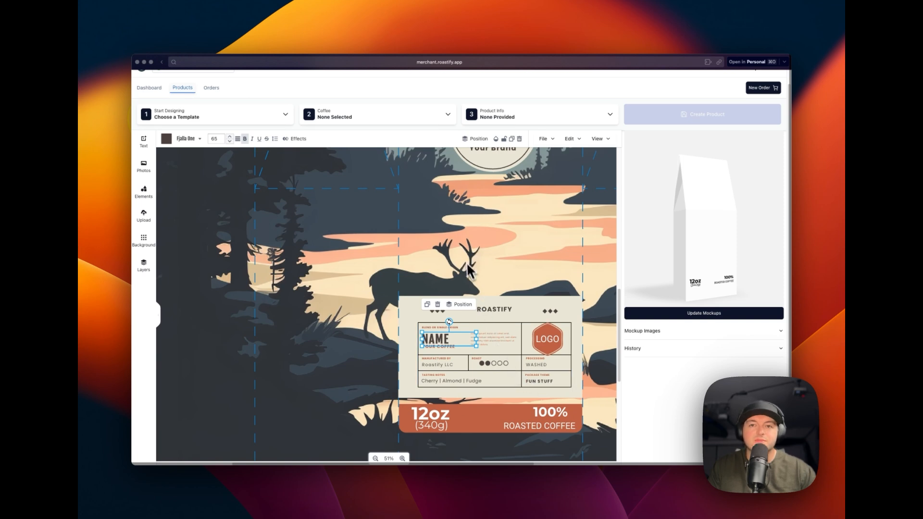
{"action": "scroll", "coordinate": [464, 255], "scroll_direction": "down", "scroll_amount": 5}
{"action": "scroll", "coordinate": [463, 254], "scroll_direction": "down", "scroll_amount": 3}
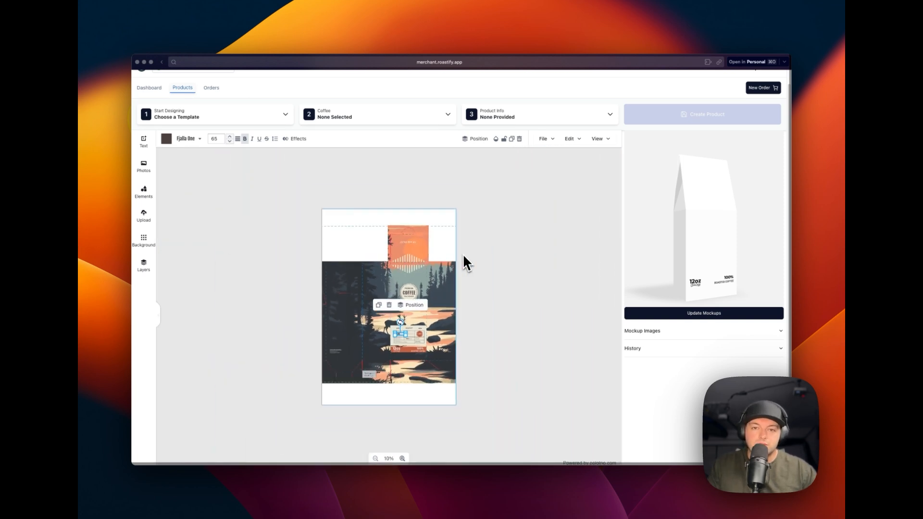
{"action": "scroll", "coordinate": [463, 253], "scroll_direction": "up", "scroll_amount": 4}
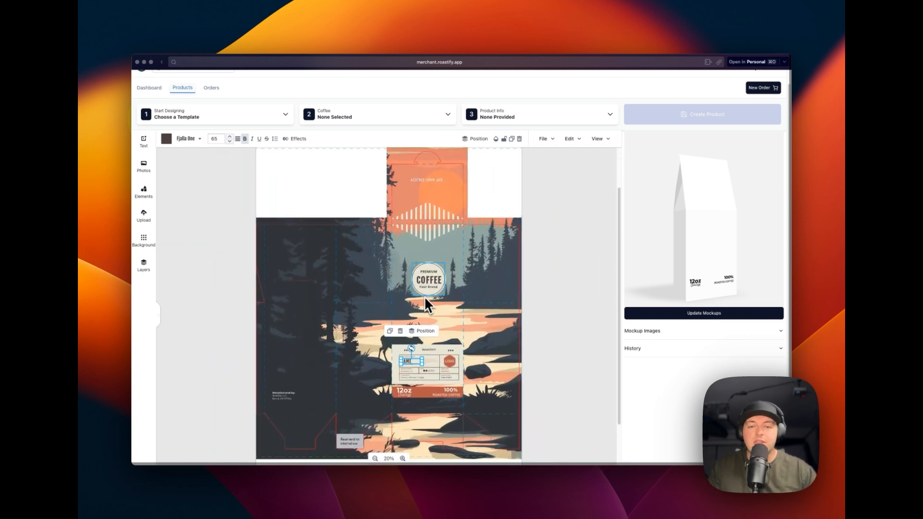
{"action": "scroll", "coordinate": [424, 294], "scroll_direction": "down", "scroll_amount": 1}
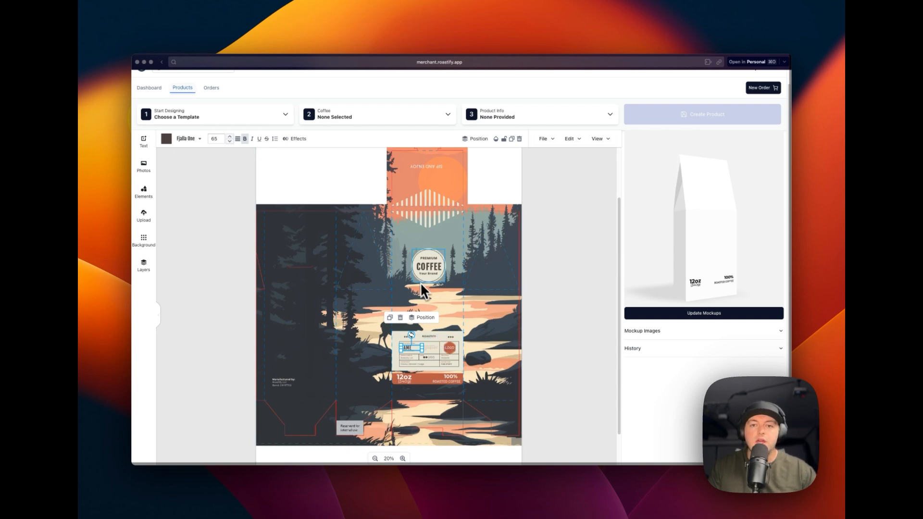
{"action": "scroll", "coordinate": [420, 282], "scroll_direction": "down", "scroll_amount": 3}
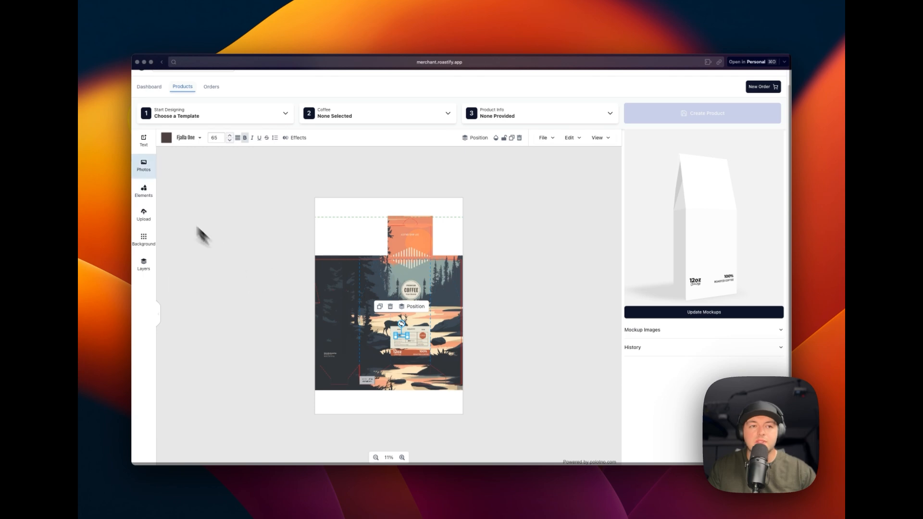
{"action": "scroll", "coordinate": [374, 274], "scroll_direction": "up", "scroll_amount": 3}
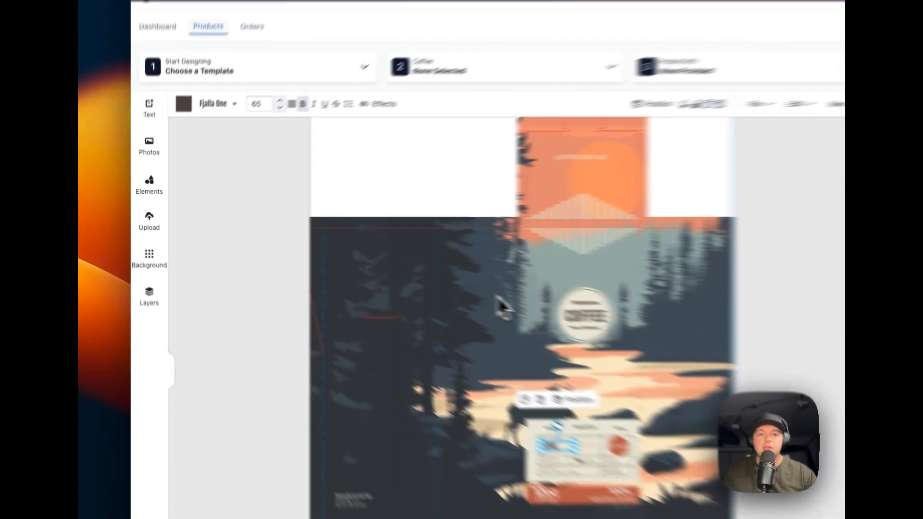
Step: Add a sub header text to the bag artwork and open its text colour for editing
{"action": "left_click", "coordinate": [367, 272]}
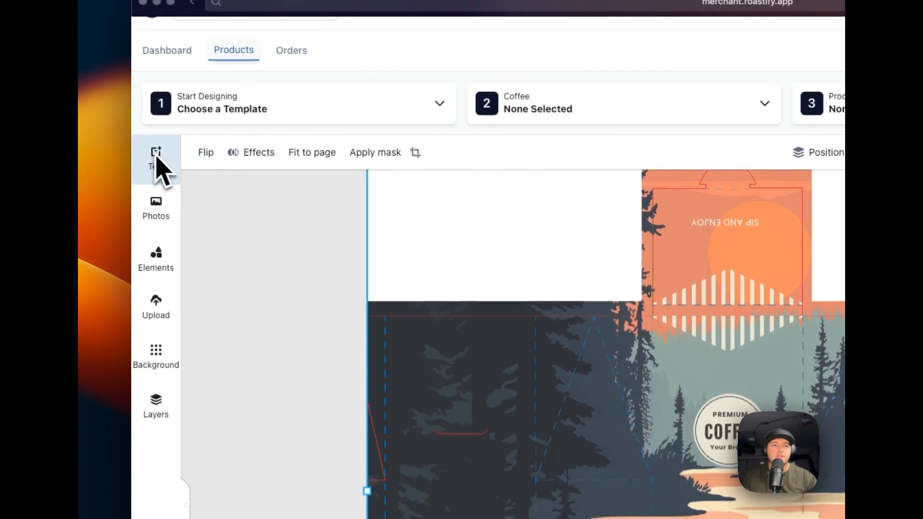
{"action": "left_click", "coordinate": [154, 148]}
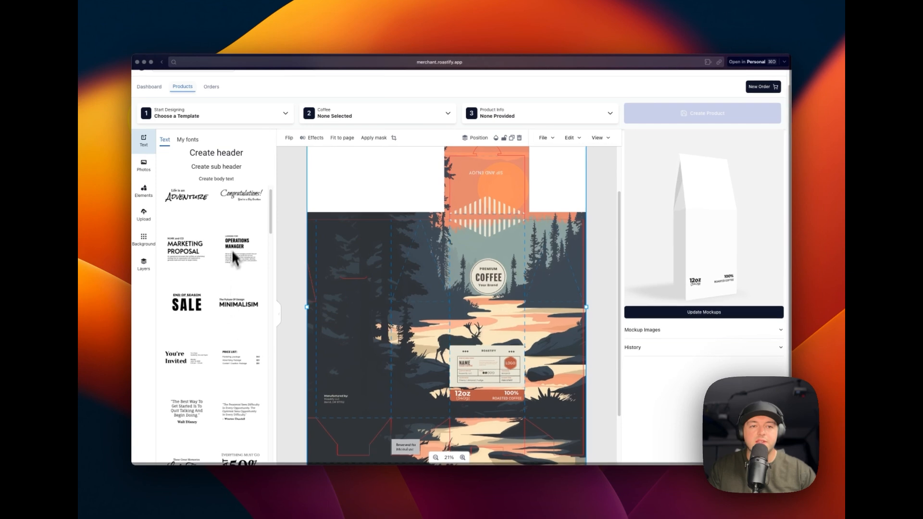
{"action": "left_click", "coordinate": [215, 168]}
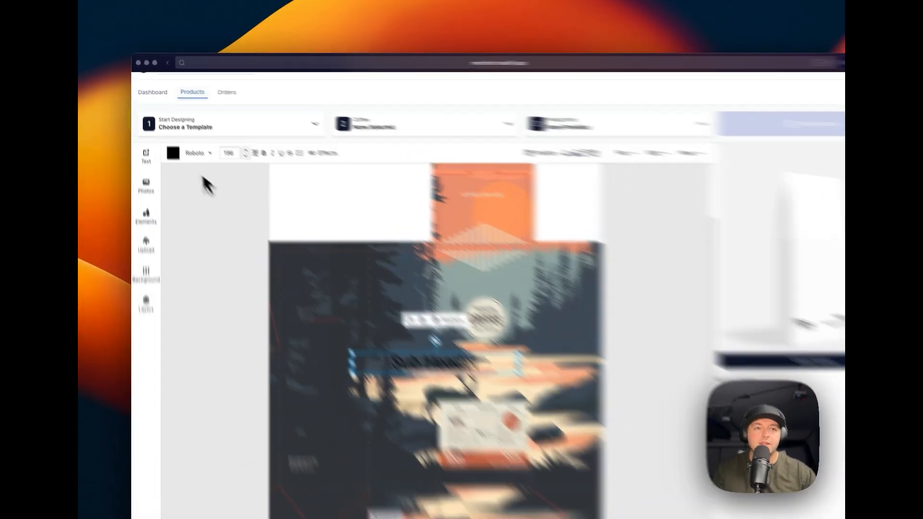
{"action": "left_click", "coordinate": [166, 137]}
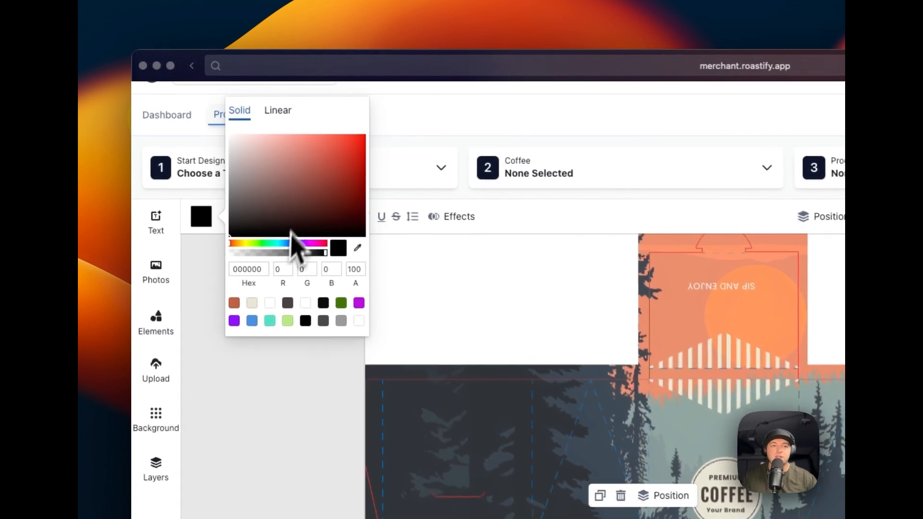
Step: Try out green 0CB462, cream E9E7D5 and near-black 0C0C0C as the sub header's text colour
{"action": "left_click", "coordinate": [190, 127]}
{"action": "left_click", "coordinate": [277, 245]}
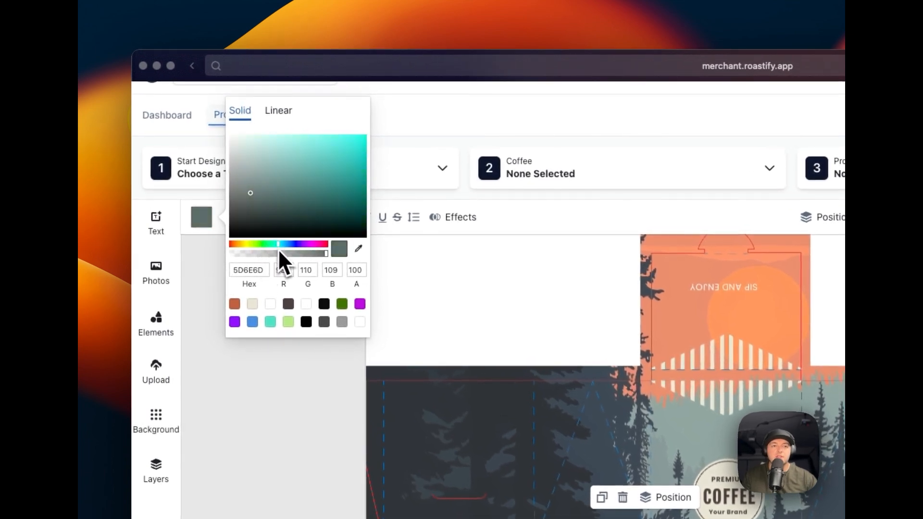
{"action": "left_click", "coordinate": [268, 166]}
{"action": "mouse_move", "coordinate": [268, 166]}
{"action": "left_mouse_down"}
{"action": "mouse_move", "coordinate": [365, 247]}
{"action": "mouse_move", "coordinate": [358, 166]}
{"action": "left_mouse_up"}
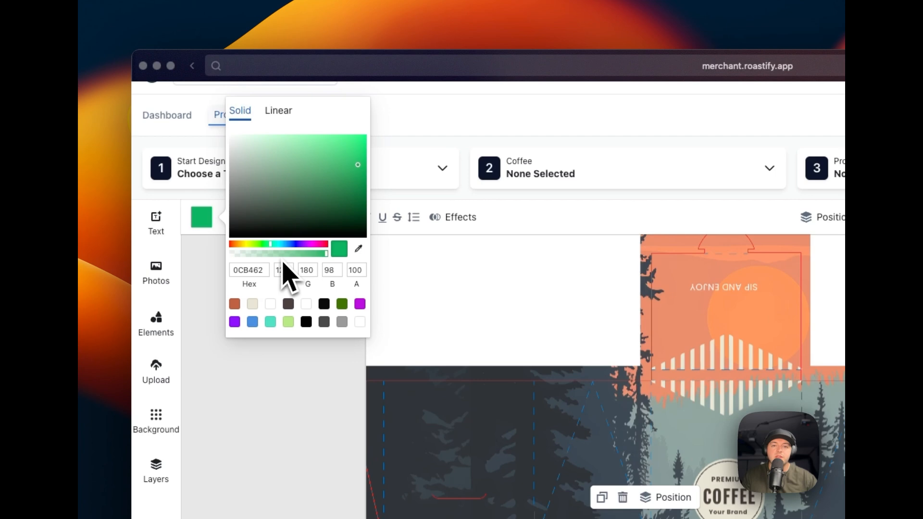
{"action": "left_click", "coordinate": [253, 304]}
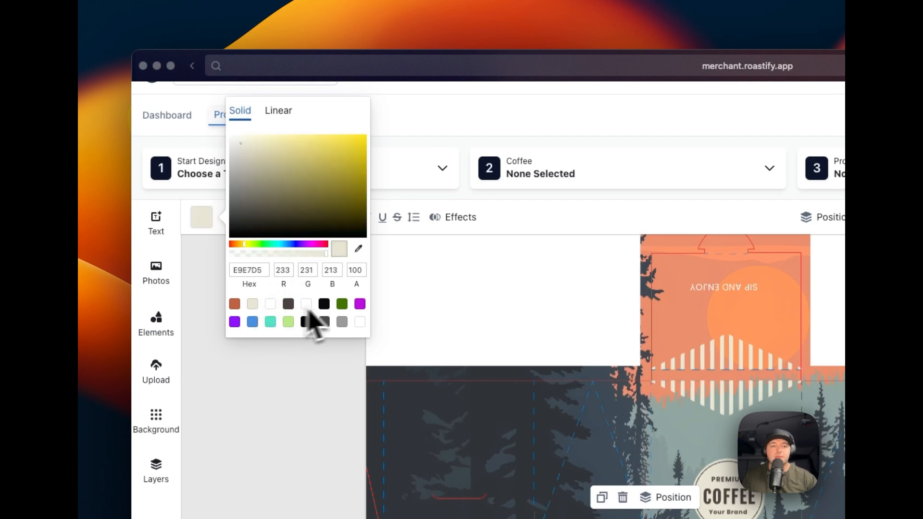
{"action": "left_click", "coordinate": [325, 305]}
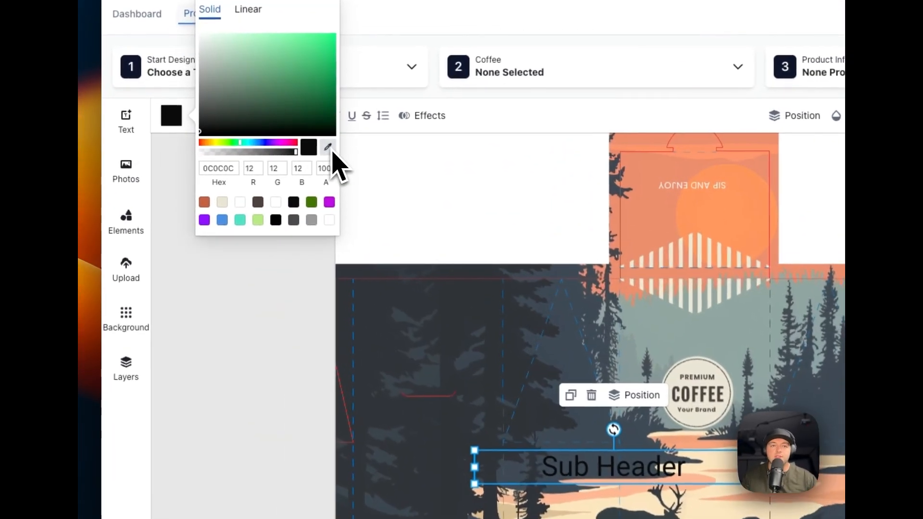
Step: Sample the cream colour E9E7D5 from the front label with the eyedropper for the sub header text
{"action": "left_click", "coordinate": [246, 154]}
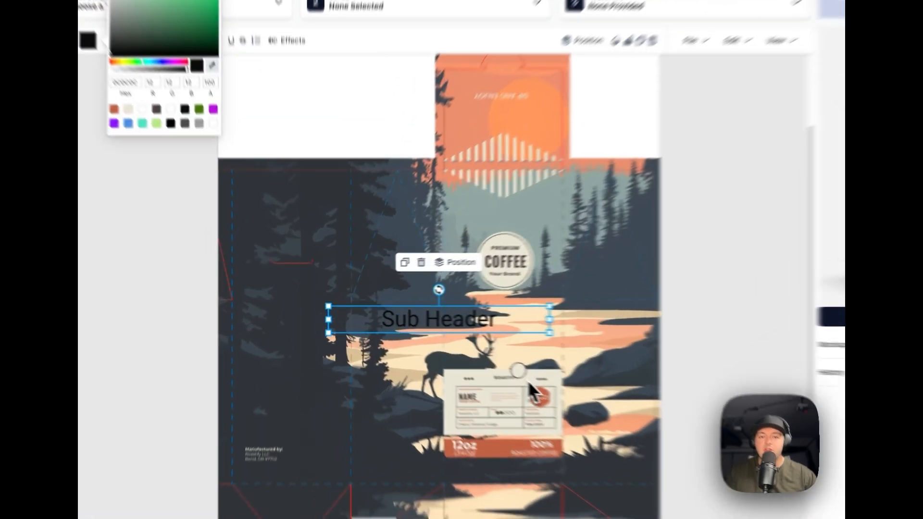
{"action": "left_click", "coordinate": [445, 355]}
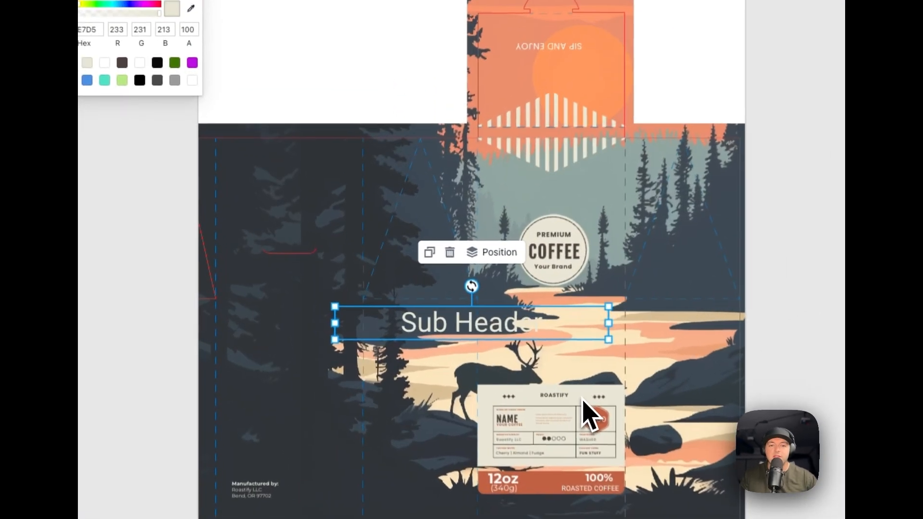
Step: Set the sub header's font to Montserrat and its font size to 202
{"action": "left_click", "coordinate": [616, 325]}
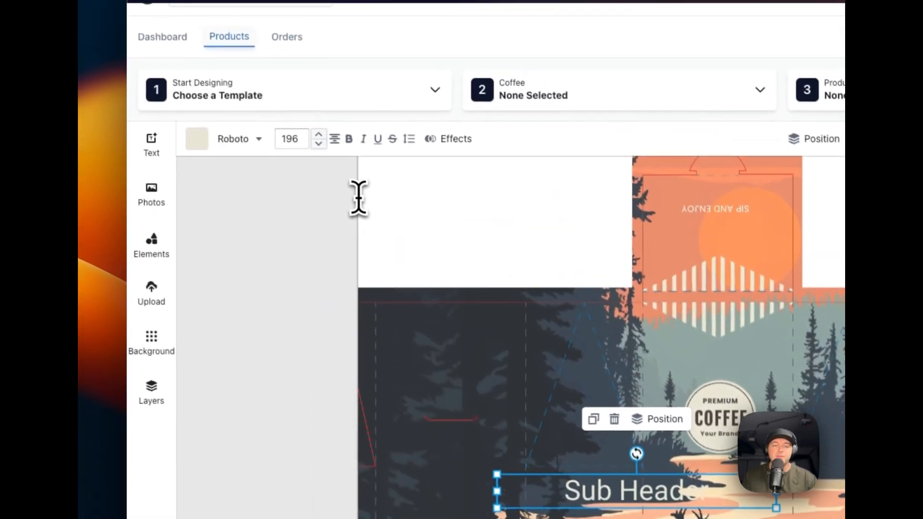
{"action": "left_click", "coordinate": [245, 148]}
{"action": "left_click", "coordinate": [233, 203]}
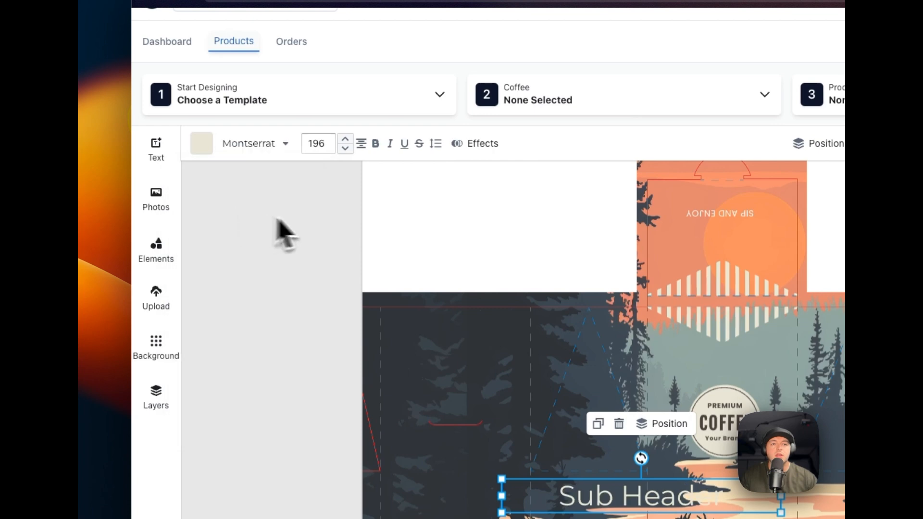
{"action": "left_click", "coordinate": [344, 138]}
{"action": "left_click", "coordinate": [345, 138]}
{"action": "left_click", "coordinate": [344, 138]}
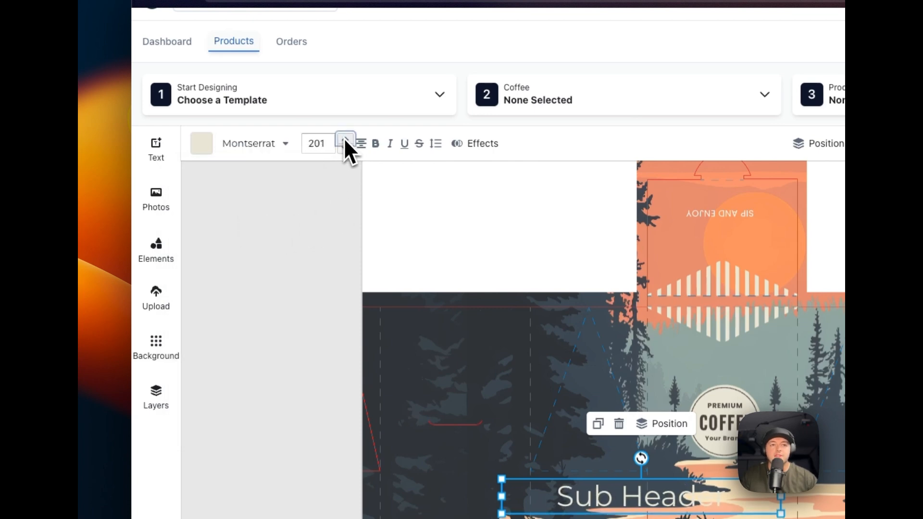
{"action": "left_click", "coordinate": [344, 138]}
Step: Try out right, justified and left alignment on the sub header text and return it to centred
{"action": "left_click", "coordinate": [364, 151]}
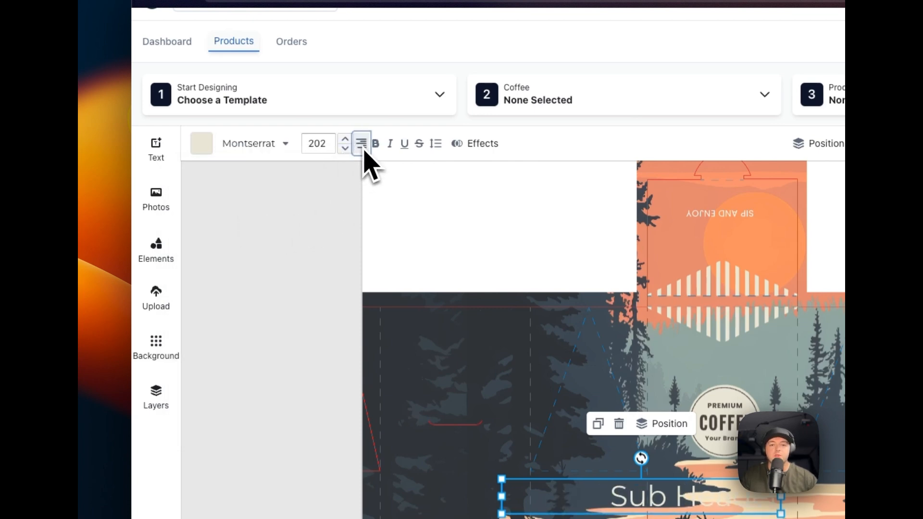
{"action": "left_click", "coordinate": [364, 151]}
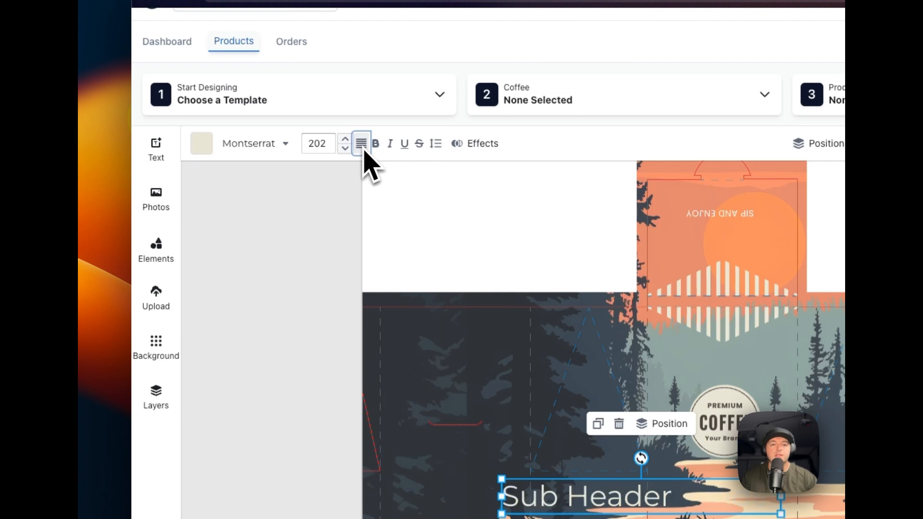
{"action": "left_click", "coordinate": [364, 151]}
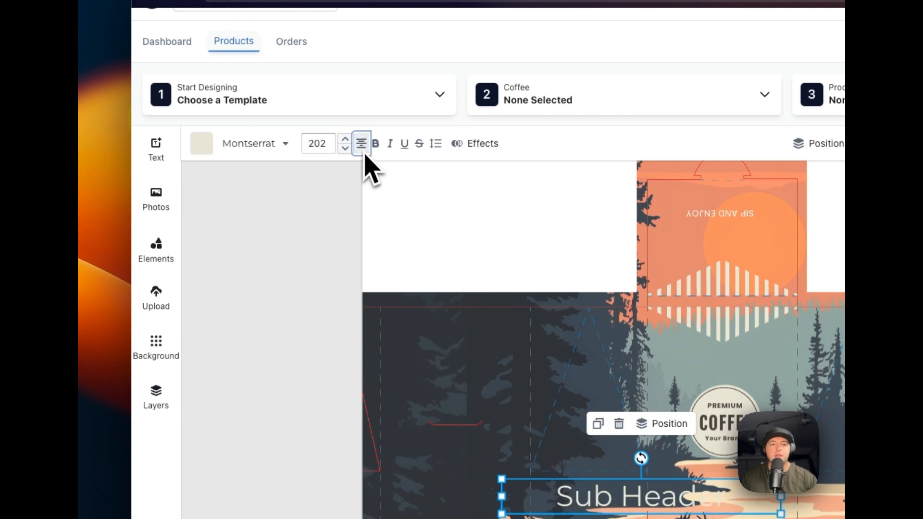
{"action": "left_click", "coordinate": [363, 151]}
{"action": "left_click", "coordinate": [363, 150]}
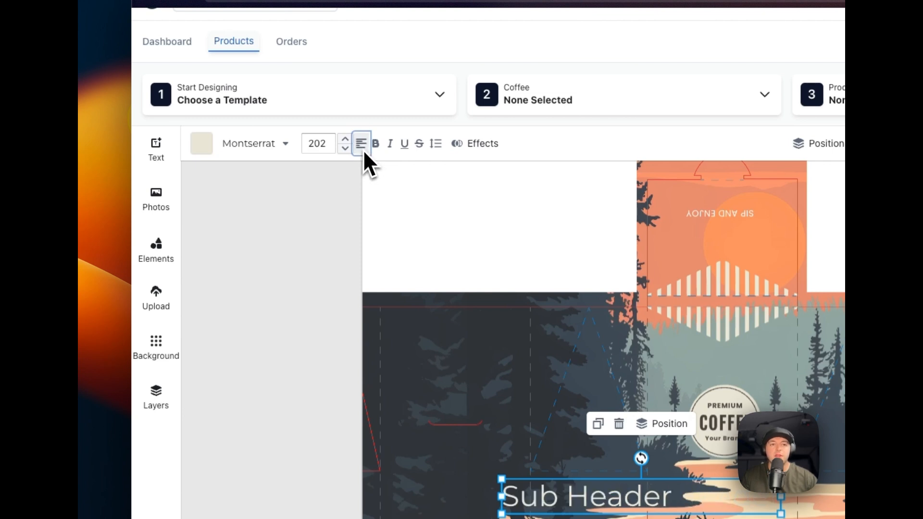
{"action": "left_click", "coordinate": [364, 151]}
Step: Make the sub header text bold and italic
{"action": "left_click", "coordinate": [375, 152]}
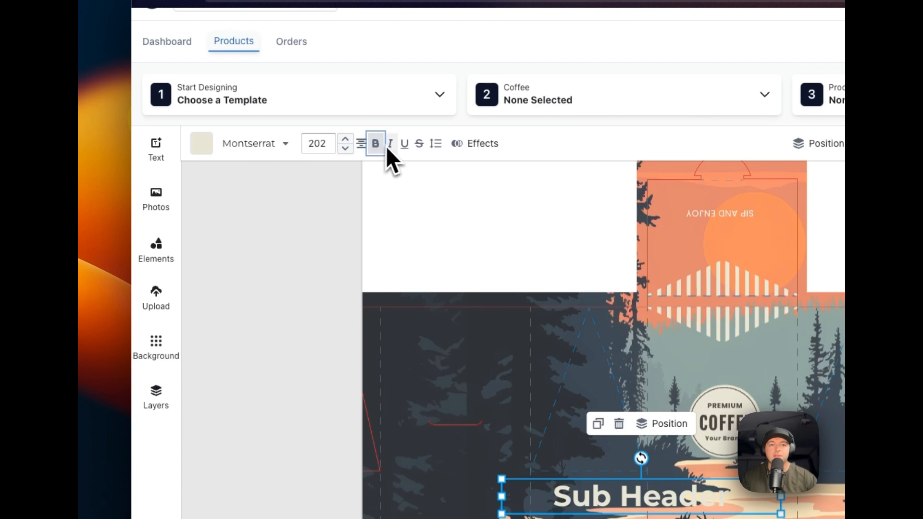
{"action": "left_click", "coordinate": [387, 147]}
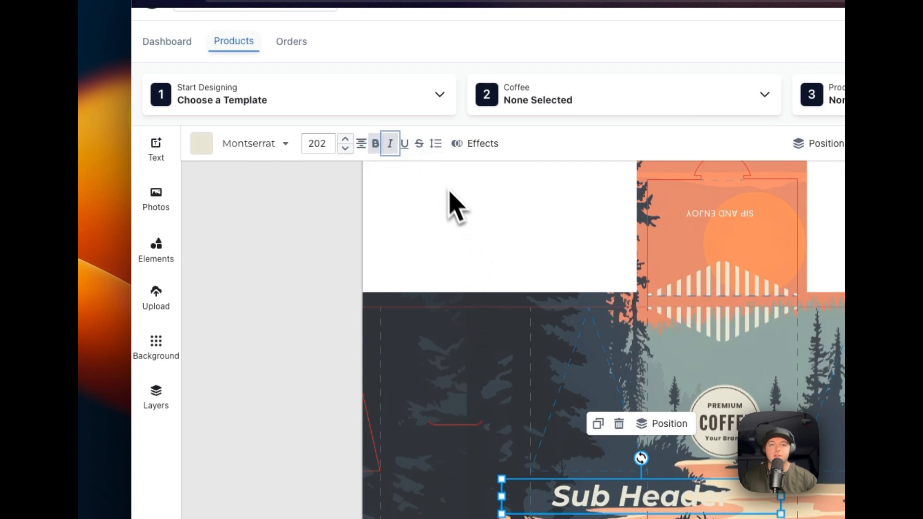
Step: Try the blur effect on the sub header text, reduce it to 0 and switch it off
{"action": "left_click", "coordinate": [479, 144]}
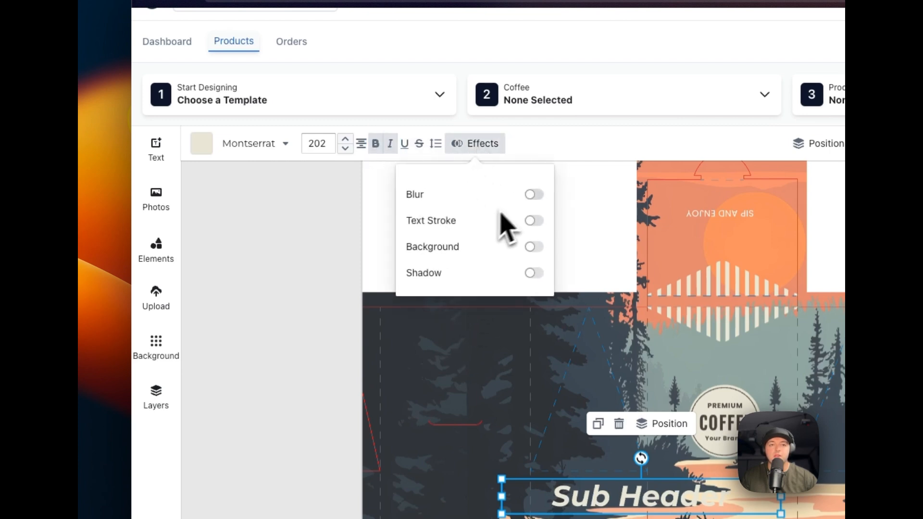
{"action": "left_click", "coordinate": [533, 196]}
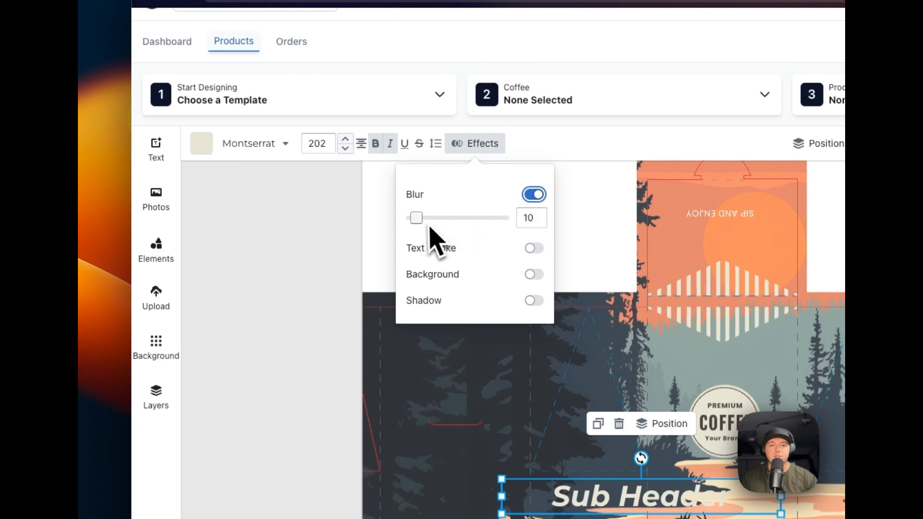
{"action": "left_click_drag", "start_coordinate": [416, 218], "coordinate": [392, 220]}
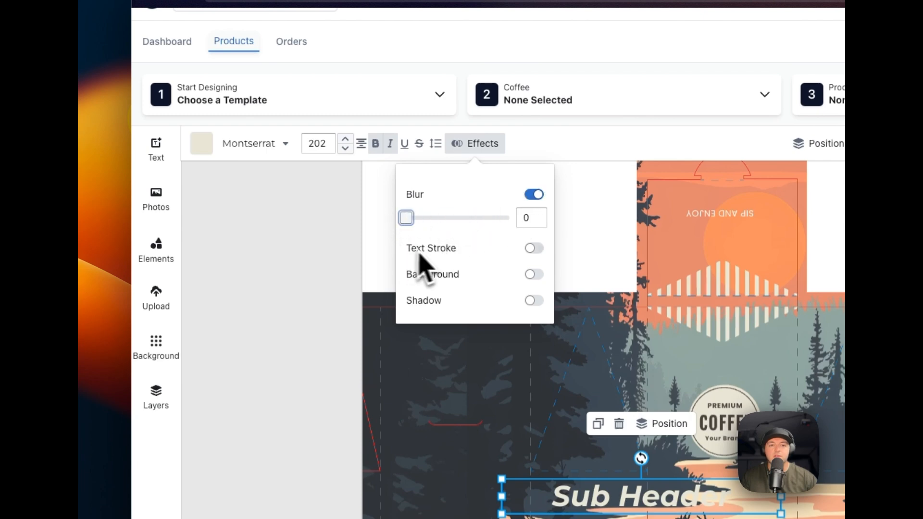
{"action": "left_click", "coordinate": [533, 195]}
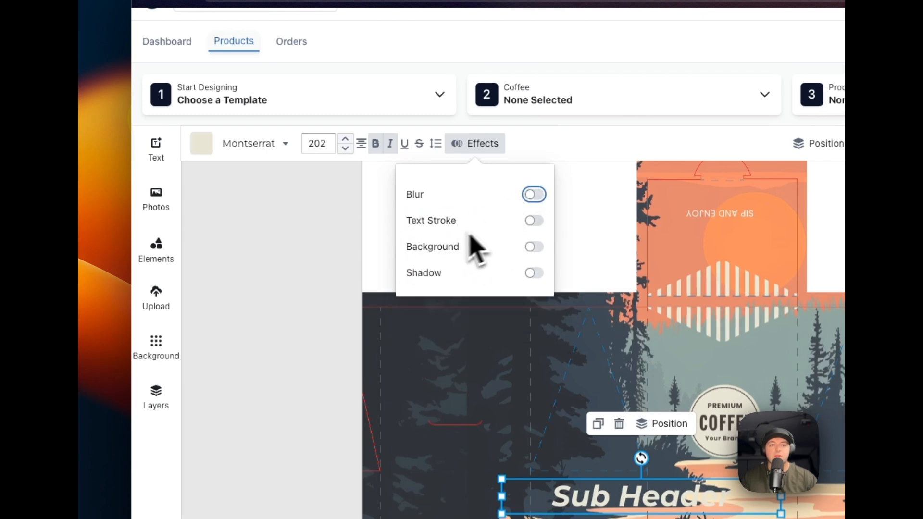
{"action": "left_click", "coordinate": [471, 143]}
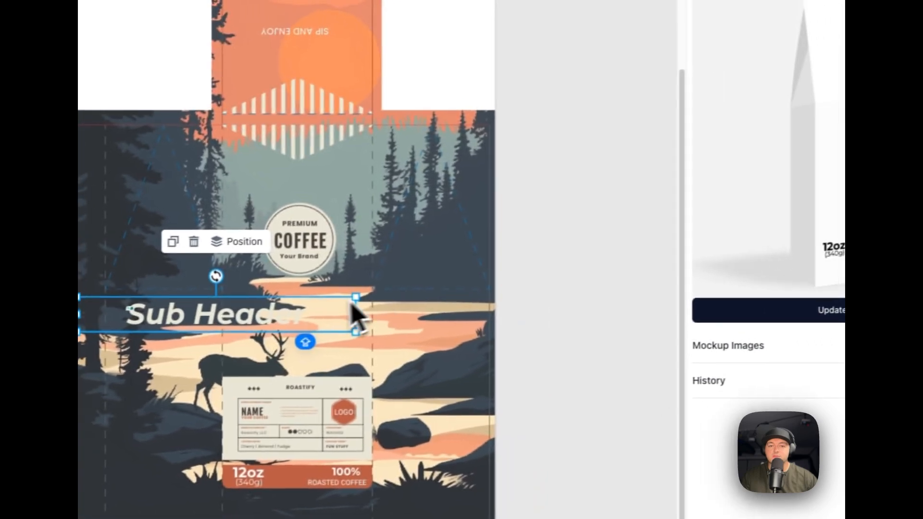
Step: Scale the sub header down to font size 100 and place it centred on the bag's dark back panel
{"action": "double_click", "coordinate": [340, 305]}
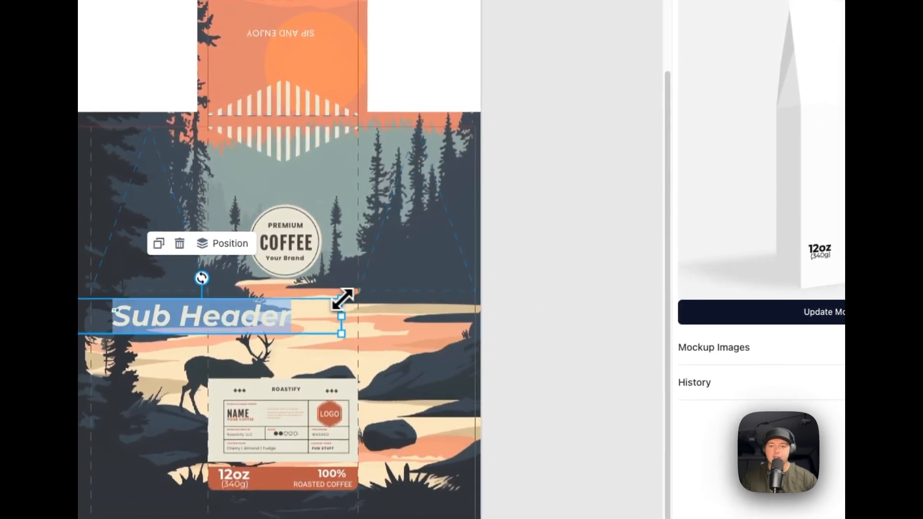
{"action": "left_click", "coordinate": [350, 319]}
{"action": "left_click", "coordinate": [315, 323]}
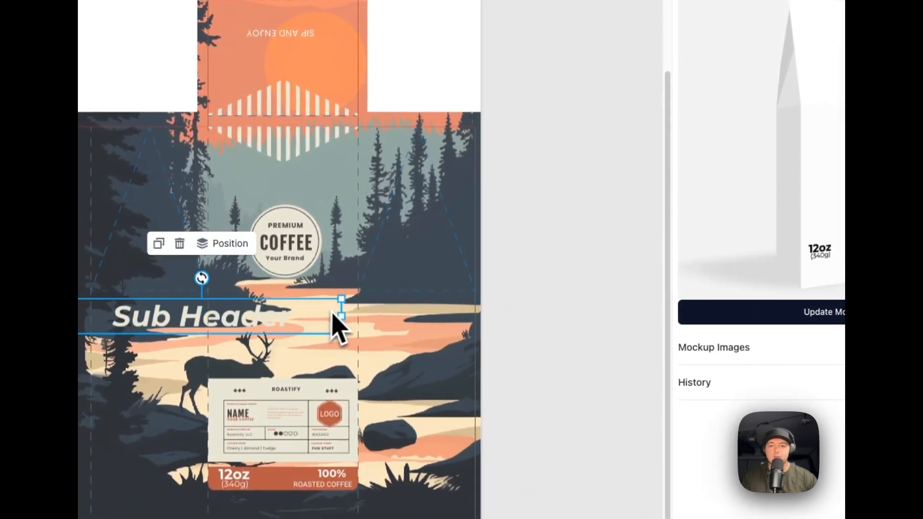
{"action": "left_click_drag", "start_coordinate": [343, 300], "coordinate": [0, 336]}
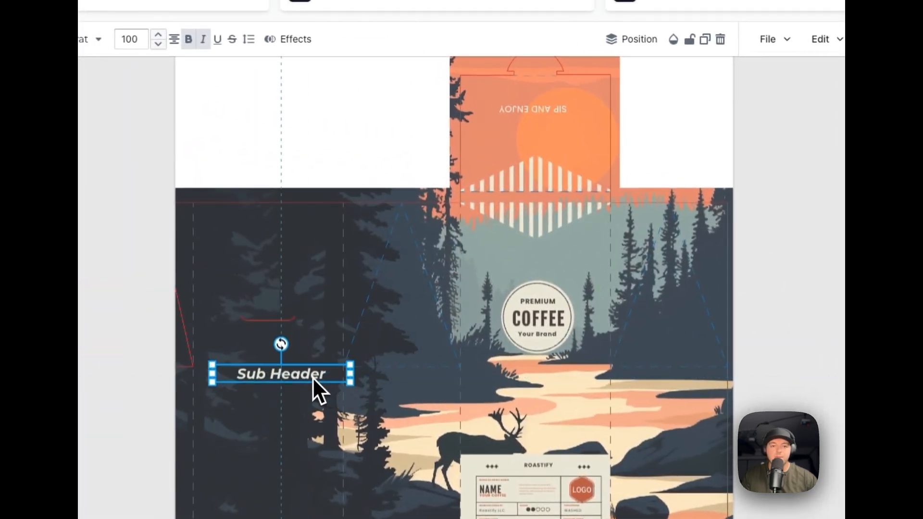
{"action": "left_click_drag", "start_coordinate": [312, 377], "coordinate": [301, 375]}
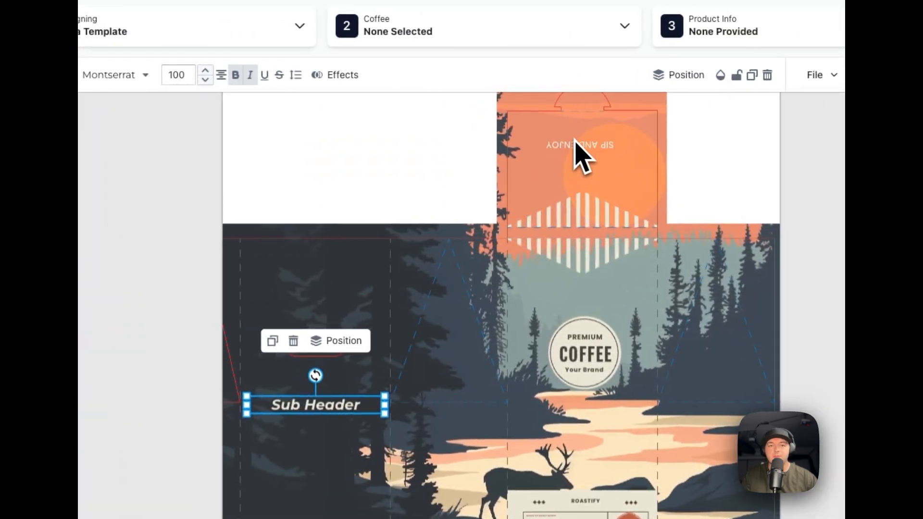
Step: Try rotating the sub header to about 197° and turn it back upright
{"action": "left_click_drag", "start_coordinate": [316, 375], "coordinate": [306, 460]}
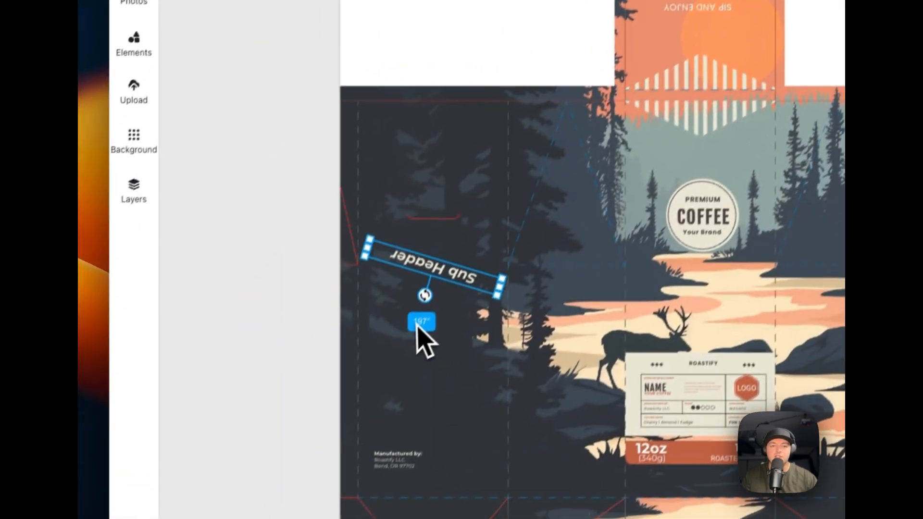
{"action": "left_click_drag", "start_coordinate": [434, 312], "coordinate": [442, 218]}
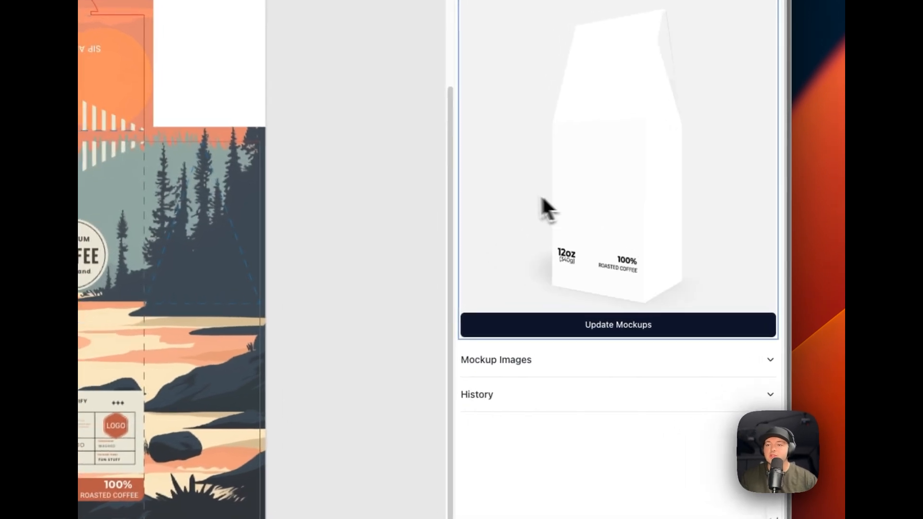
Step: Update the 3D bag mockup with the current artwork and rotate the bag to inspect its sides
{"action": "left_click_drag", "start_coordinate": [536, 200], "coordinate": [604, 235]}
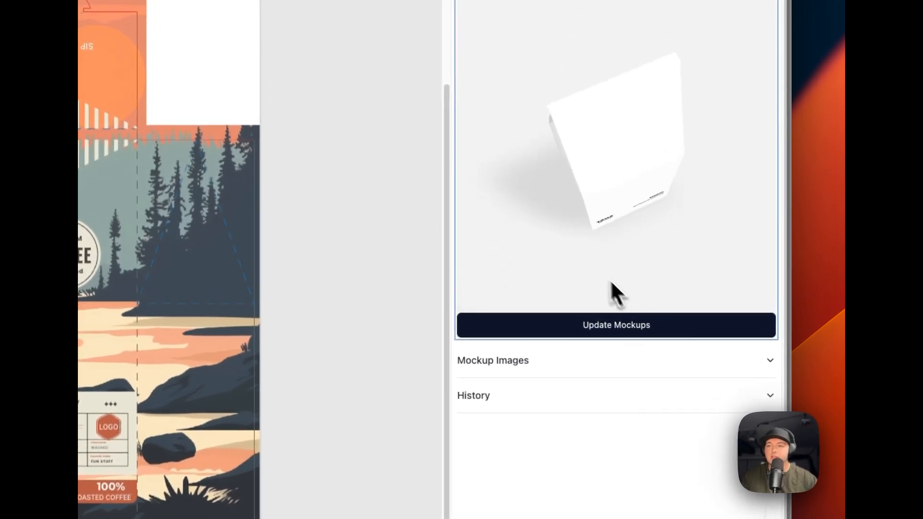
{"action": "left_click", "coordinate": [638, 329]}
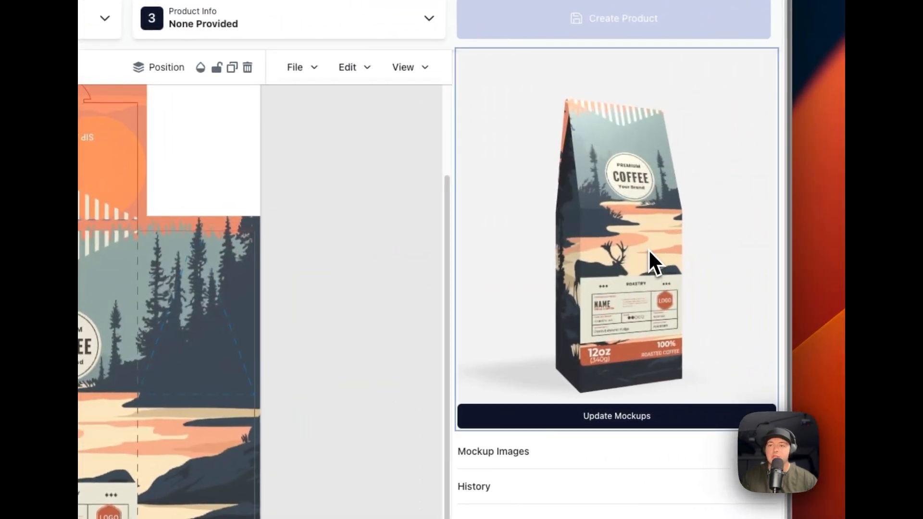
{"action": "left_click_drag", "start_coordinate": [649, 251], "coordinate": [423, 252]}
{"action": "left_click_drag", "start_coordinate": [605, 292], "coordinate": [765, 304]}
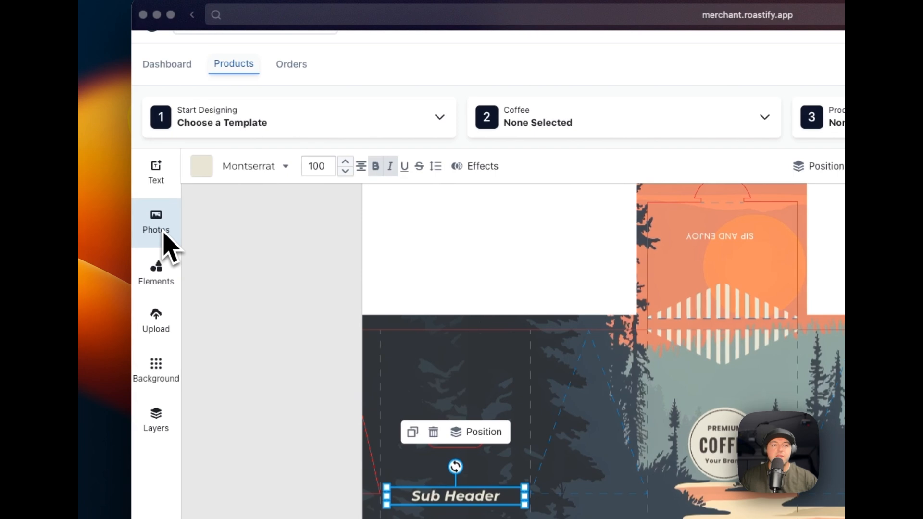
Step: Search the Unsplash stock photos for "coffee"
{"action": "left_click", "coordinate": [160, 229]}
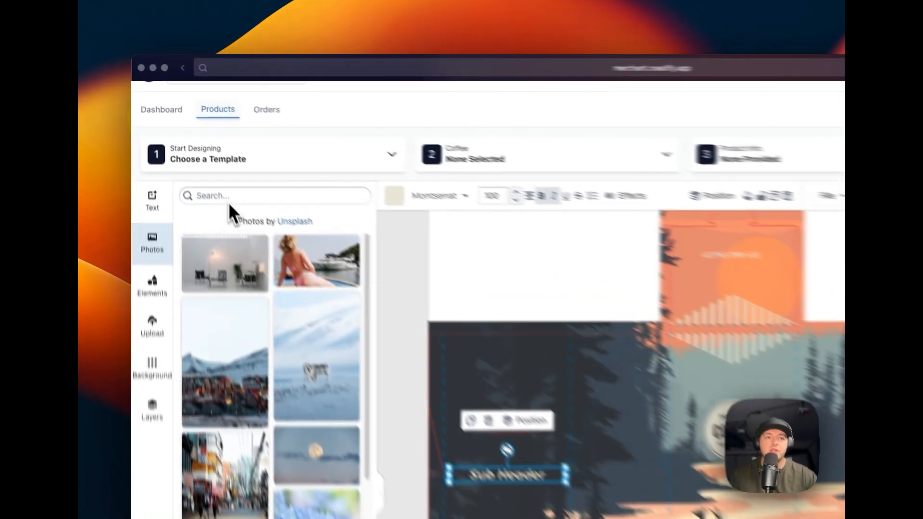
{"action": "left_click", "coordinate": [189, 140]}
{"action": "type", "text": "coff"}
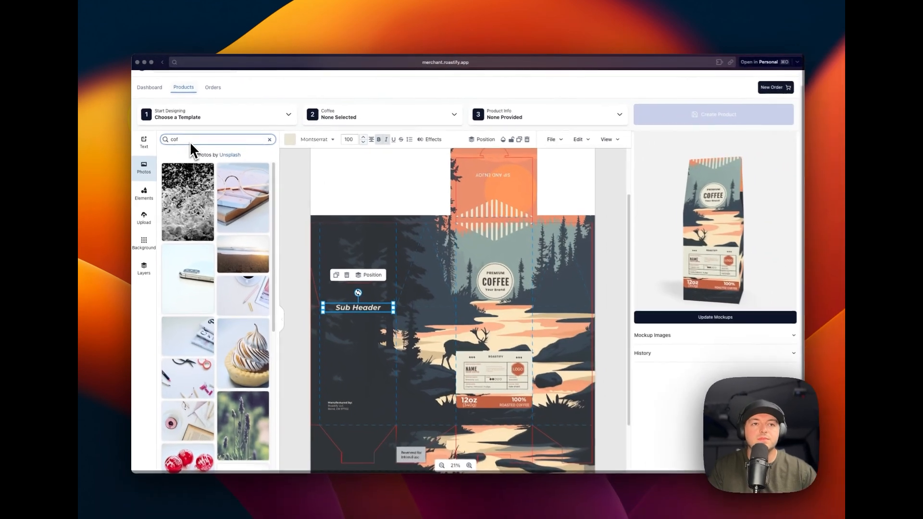
{"action": "type", "text": "ee"}
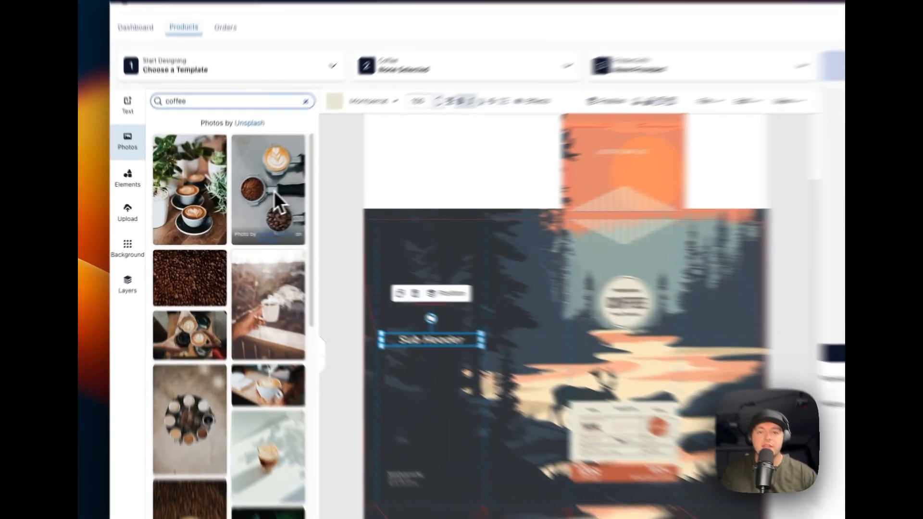
Step: Add the photo of the latte, ground coffee and beans, enlarge it and move it partly over the back panel's sub header
{"action": "left_click", "coordinate": [245, 201]}
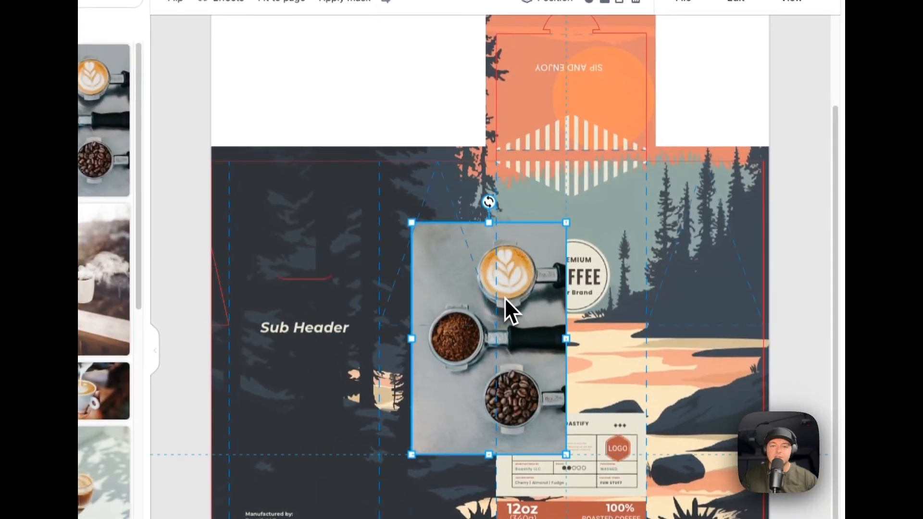
{"action": "left_click_drag", "start_coordinate": [567, 221], "coordinate": [590, 189]}
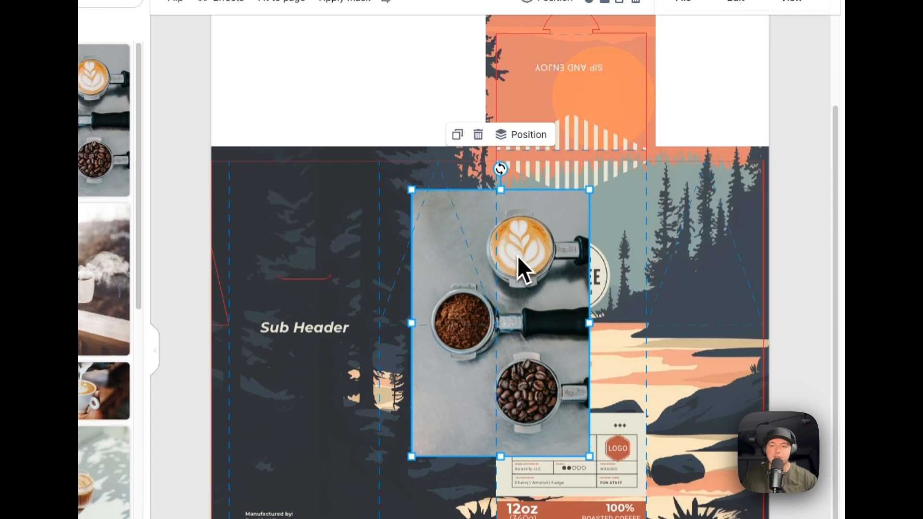
{"action": "left_click_drag", "start_coordinate": [518, 256], "coordinate": [400, 339]}
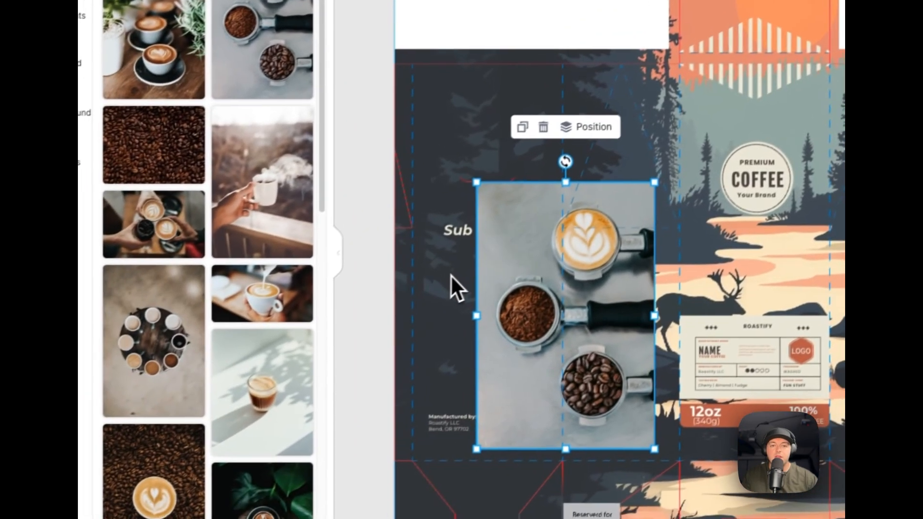
Step: Bring the sub header text to the front so it sits above the coffee photo
{"action": "left_click", "coordinate": [334, 336]}
{"action": "scroll", "coordinate": [336, 341], "scroll_direction": "up", "scroll_amount": 3}
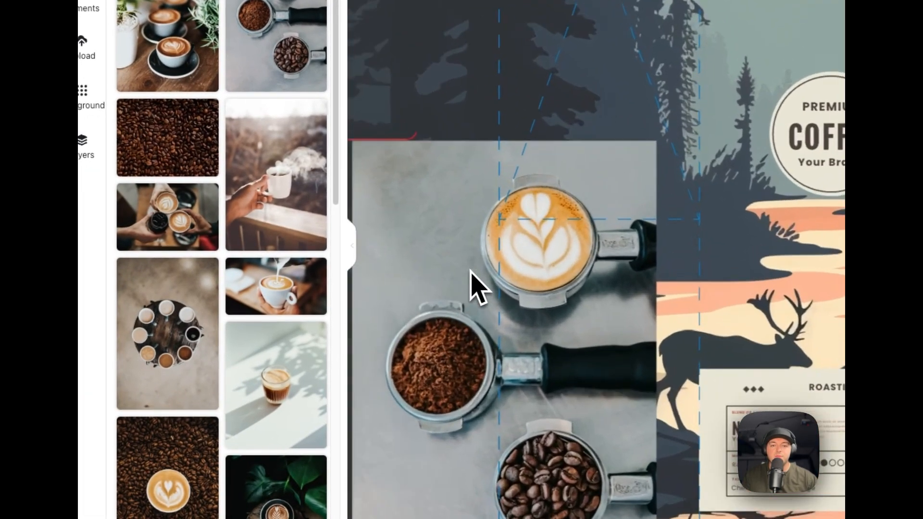
{"action": "scroll", "coordinate": [470, 270], "scroll_direction": "left", "scroll_amount": 3}
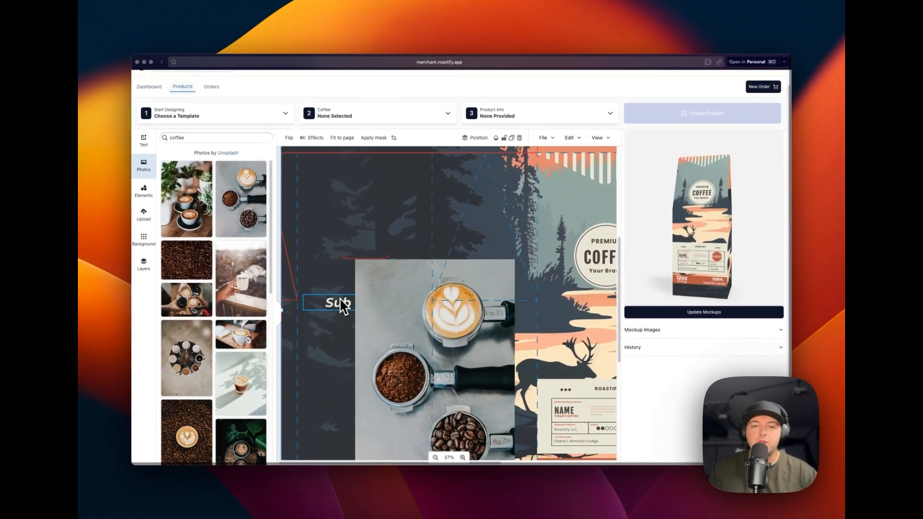
{"action": "left_click", "coordinate": [373, 283]}
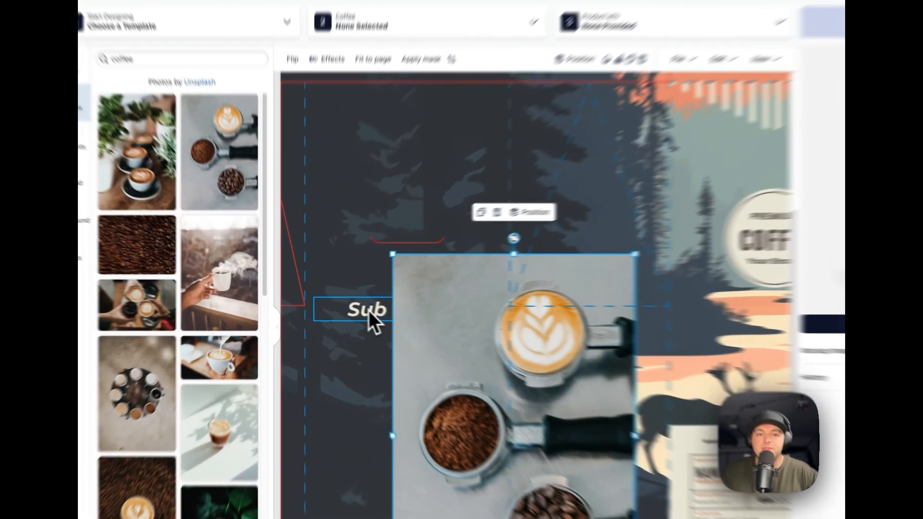
{"action": "left_click", "coordinate": [347, 308]}
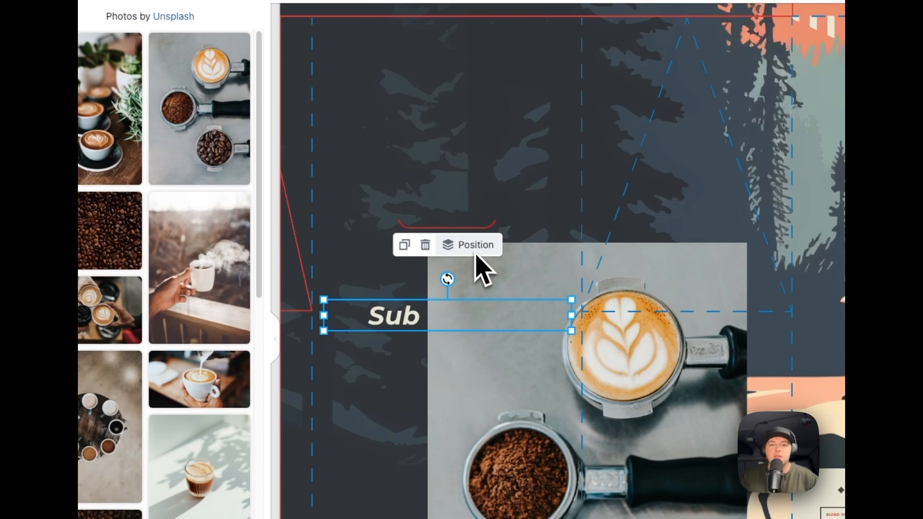
{"action": "left_click", "coordinate": [468, 251]}
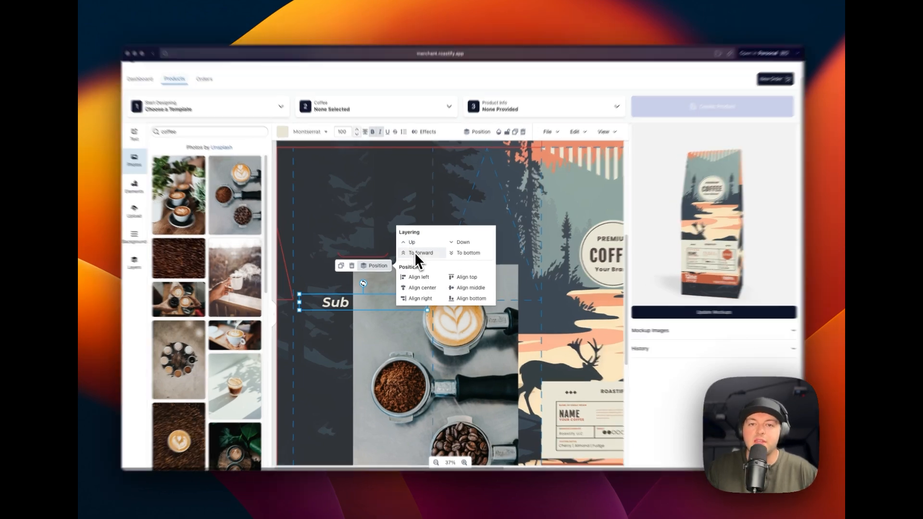
{"action": "left_click", "coordinate": [414, 255]}
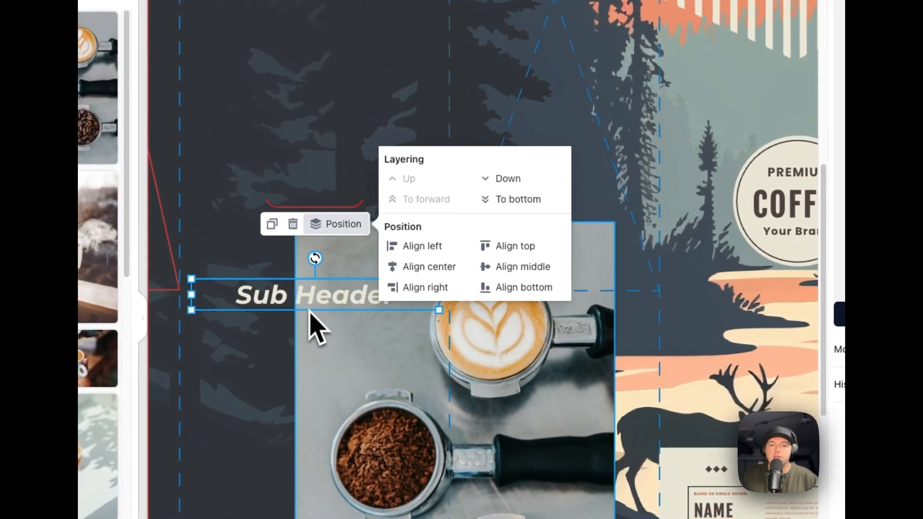
Step: Send the coffee photo to the bottom layer, and raise it one level above the background artwork
{"action": "left_click", "coordinate": [315, 322]}
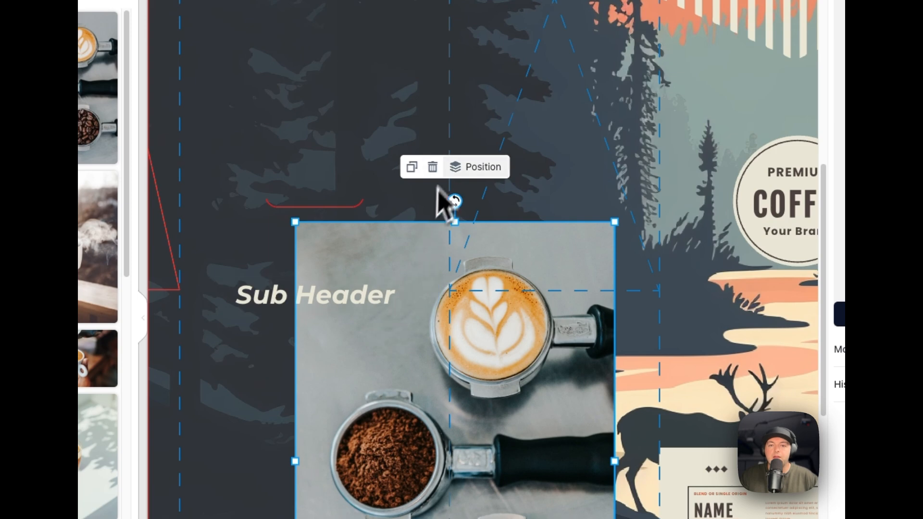
{"action": "left_click", "coordinate": [466, 169]}
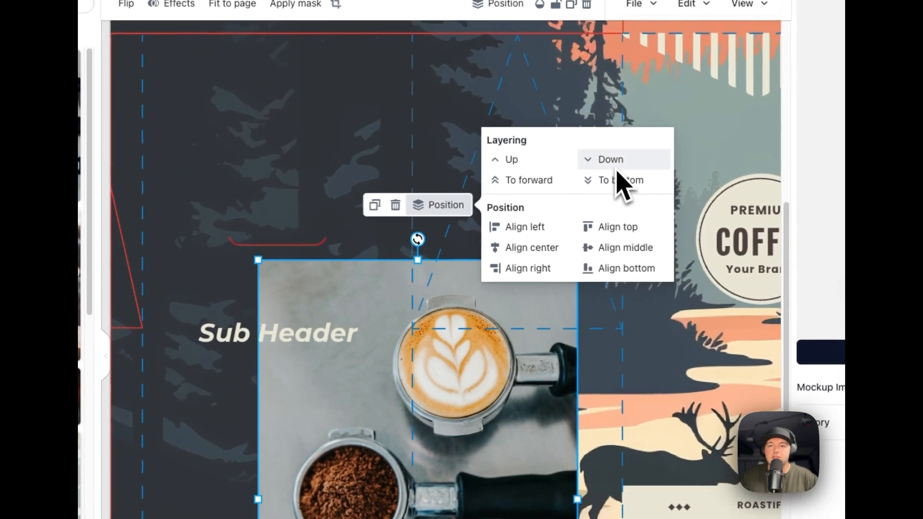
{"action": "left_click", "coordinate": [620, 182]}
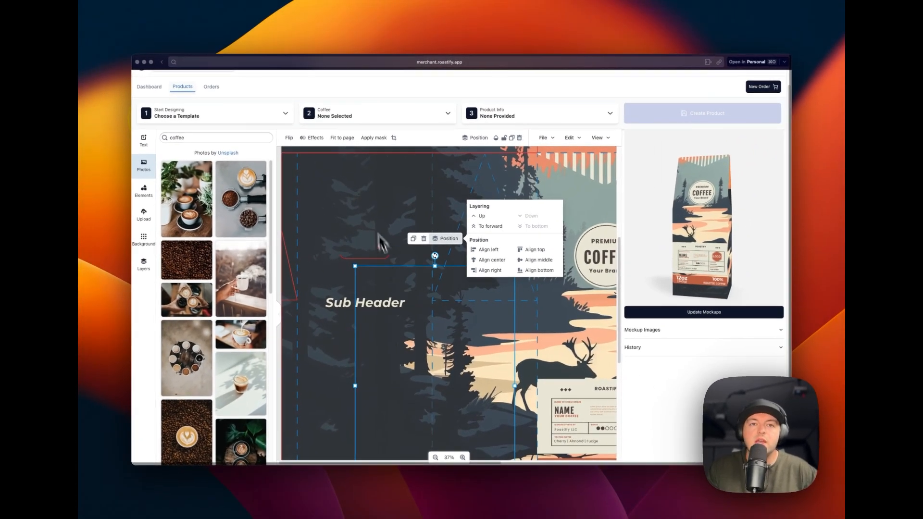
{"action": "scroll", "coordinate": [364, 206], "scroll_direction": "down", "scroll_amount": 3}
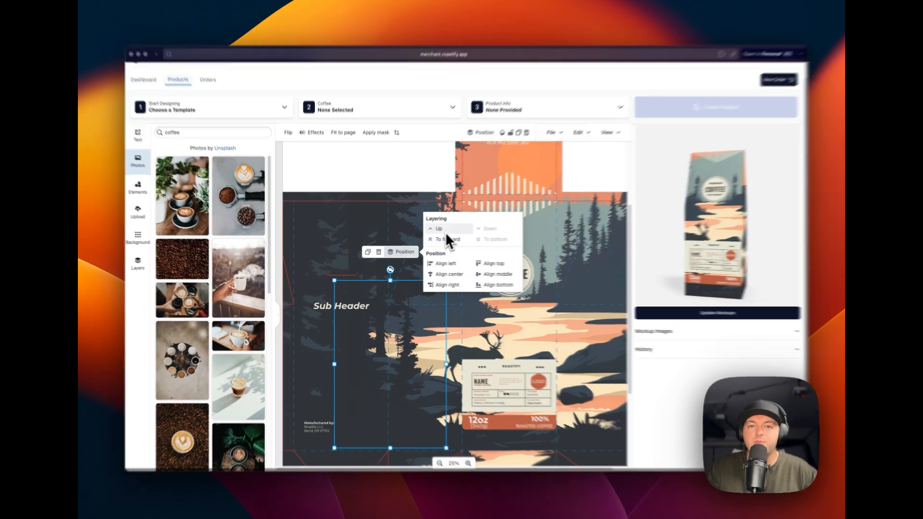
{"action": "left_click", "coordinate": [445, 232]}
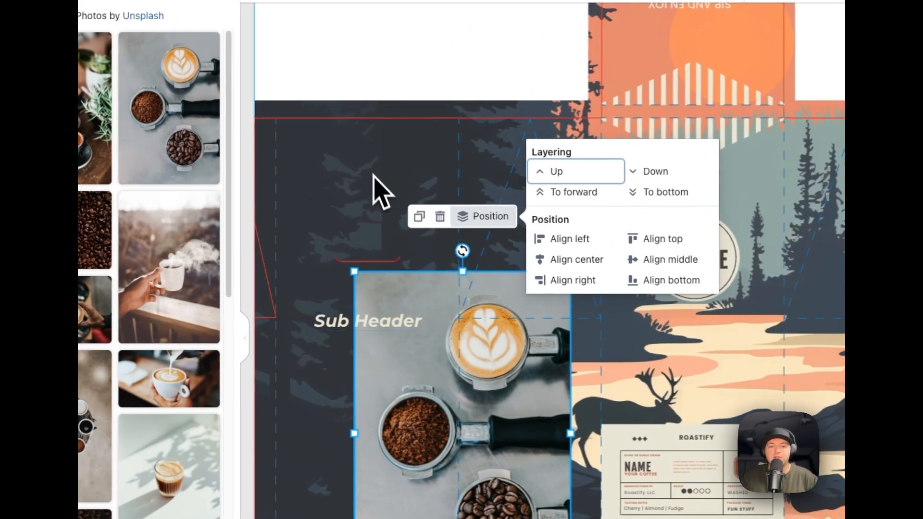
Step: Delete the coffee photo from the bag design, keeping the sub header text
{"action": "mouse_move", "coordinate": [380, 322]}
{"action": "left_mouse_down"}
{"action": "mouse_move", "coordinate": [457, 318]}
{"action": "mouse_move", "coordinate": [383, 320]}
{"action": "left_mouse_up"}
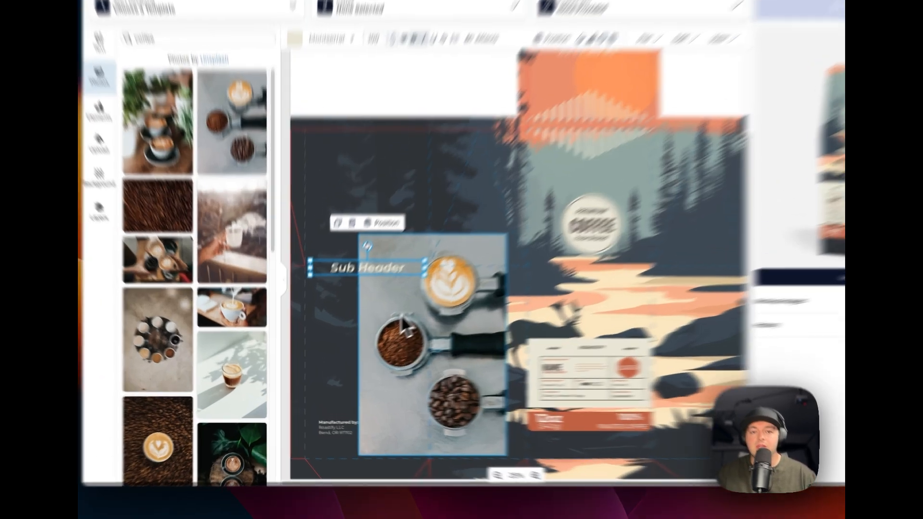
{"action": "left_click", "coordinate": [364, 332]}
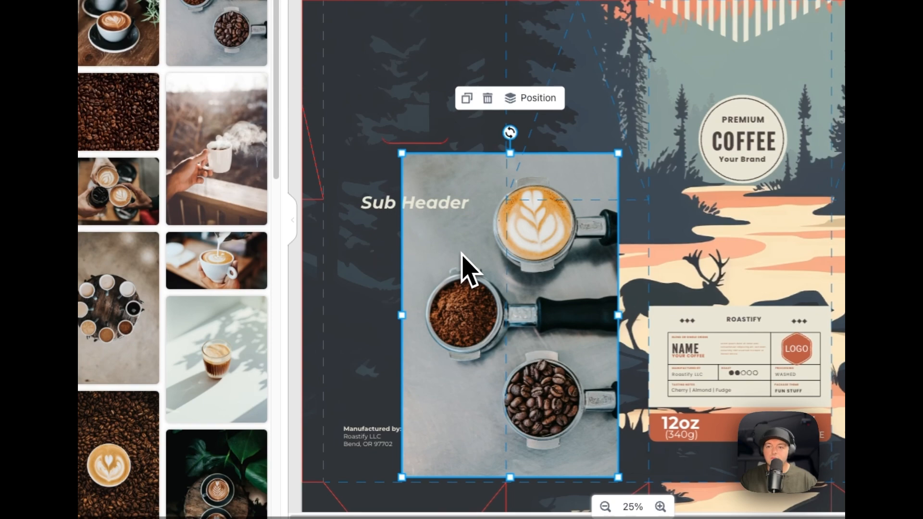
{"action": "key", "text": "Delete"}
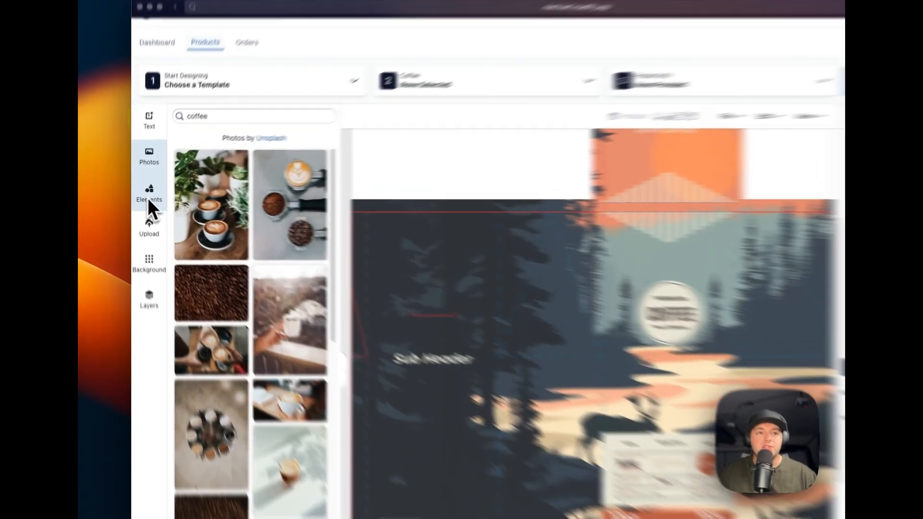
Step: Add a square shape from the elements, and narrow and position it over the back panel's sub header
{"action": "left_click", "coordinate": [143, 192]}
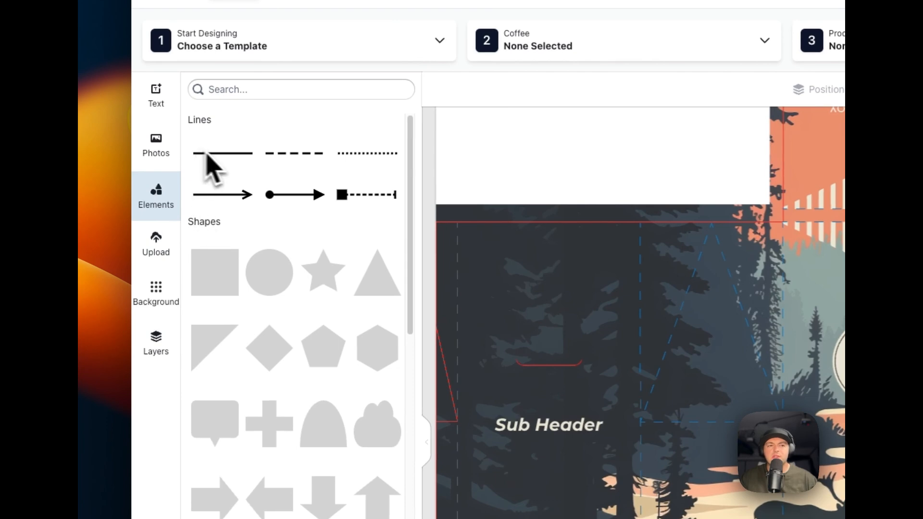
{"action": "scroll", "coordinate": [261, 388], "scroll_direction": "down", "scroll_amount": 1}
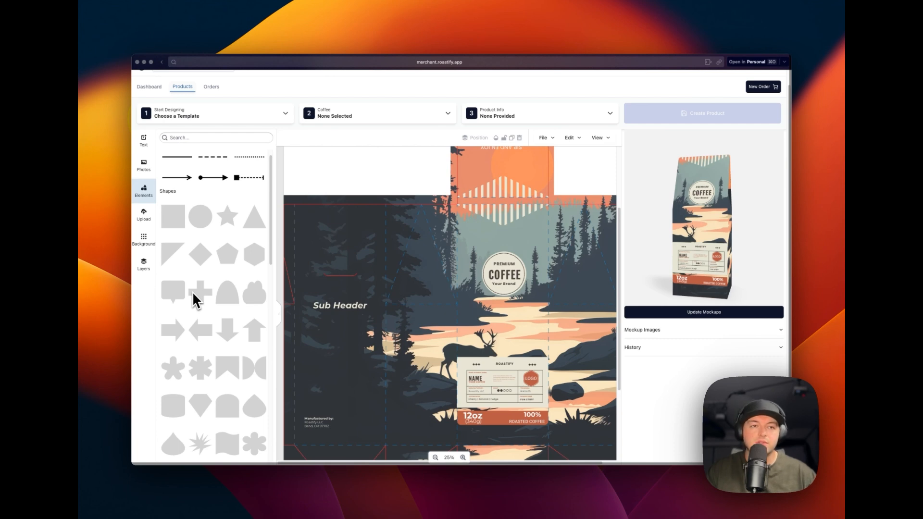
{"action": "scroll", "coordinate": [331, 327], "scroll_direction": "down", "scroll_amount": 2}
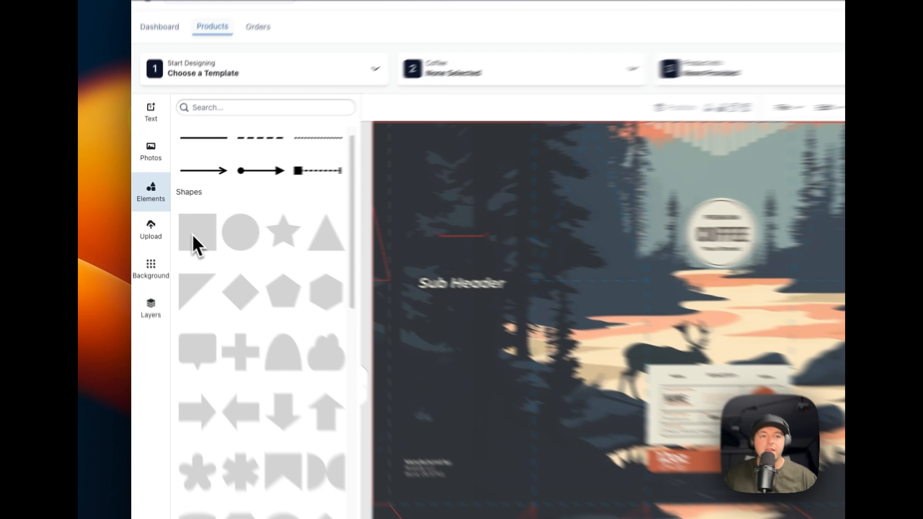
{"action": "left_click", "coordinate": [170, 221]}
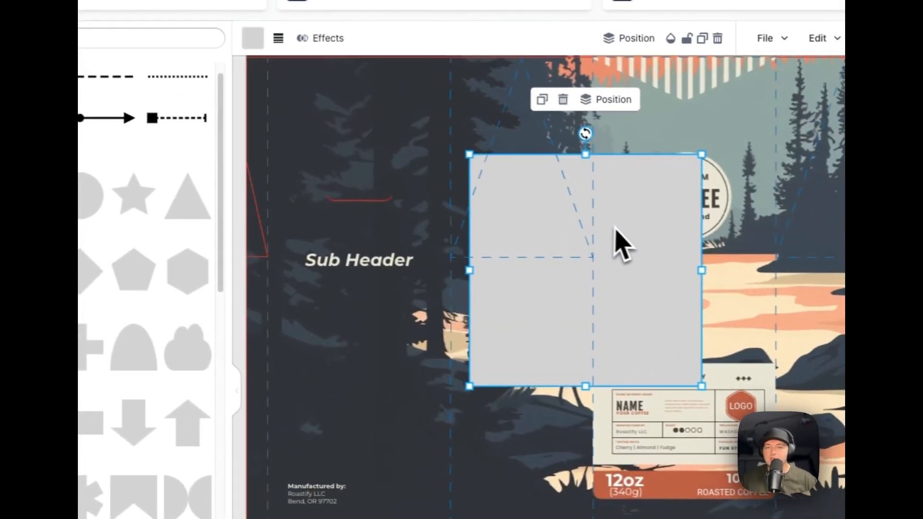
{"action": "left_click_drag", "start_coordinate": [623, 245], "coordinate": [443, 315]}
{"action": "left_click_drag", "start_coordinate": [499, 341], "coordinate": [424, 346]}
{"action": "left_click_drag", "start_coordinate": [371, 307], "coordinate": [374, 317]}
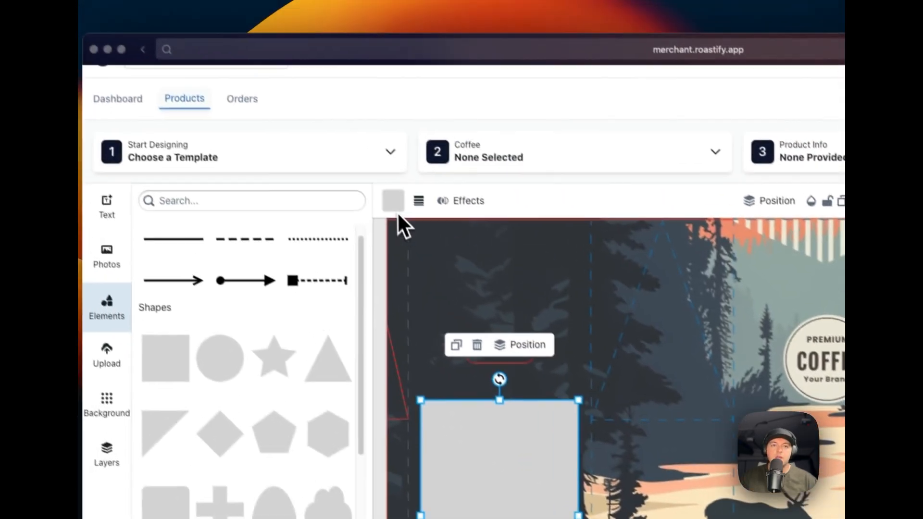
Step: Change the back panel rectangle's fill to solid white
{"action": "left_click", "coordinate": [244, 36]}
{"action": "left_click_drag", "start_coordinate": [430, 139], "coordinate": [422, 124]}
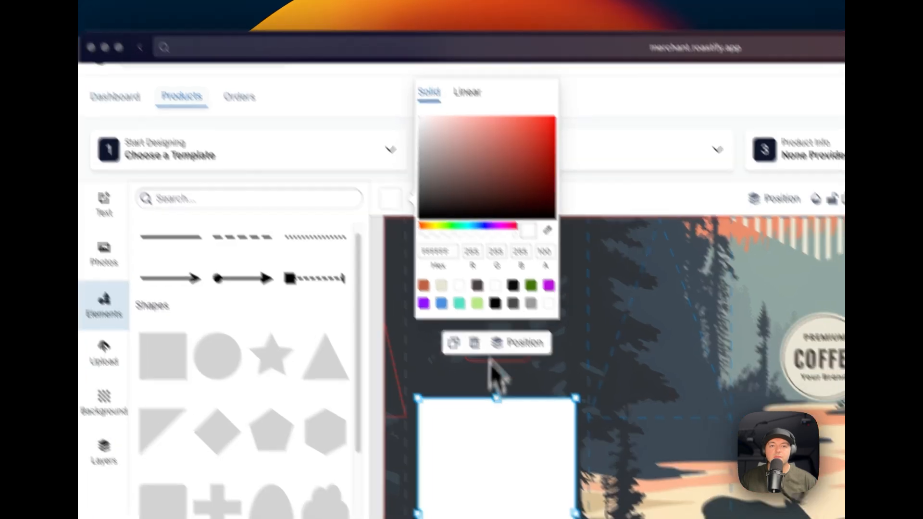
{"action": "left_click", "coordinate": [494, 496]}
Step: Move the white rectangle down one layer so it sits behind the sub header text
{"action": "left_click", "coordinate": [533, 360]}
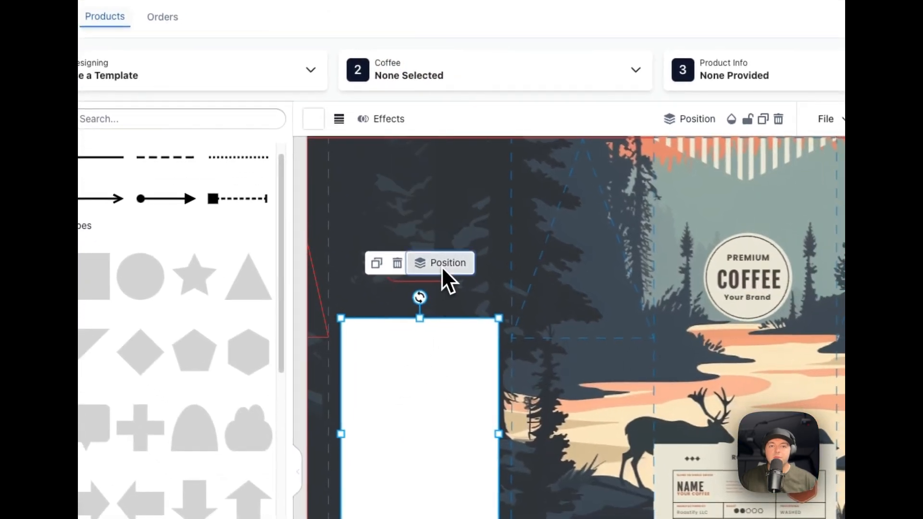
{"action": "left_click", "coordinate": [442, 270]}
{"action": "left_click", "coordinate": [611, 222]}
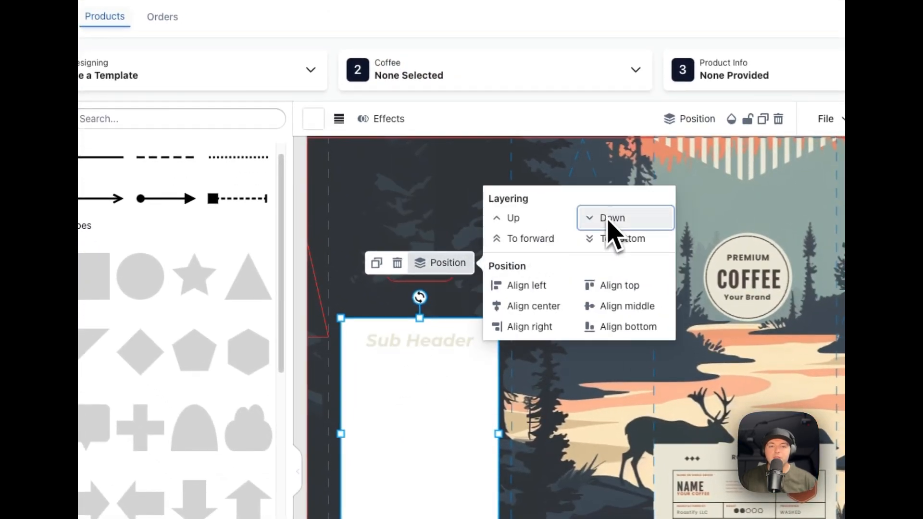
Step: Recolor the sub header text on the white rectangle to black, hex 000000
{"action": "left_click", "coordinate": [431, 350]}
{"action": "left_click", "coordinate": [318, 126]}
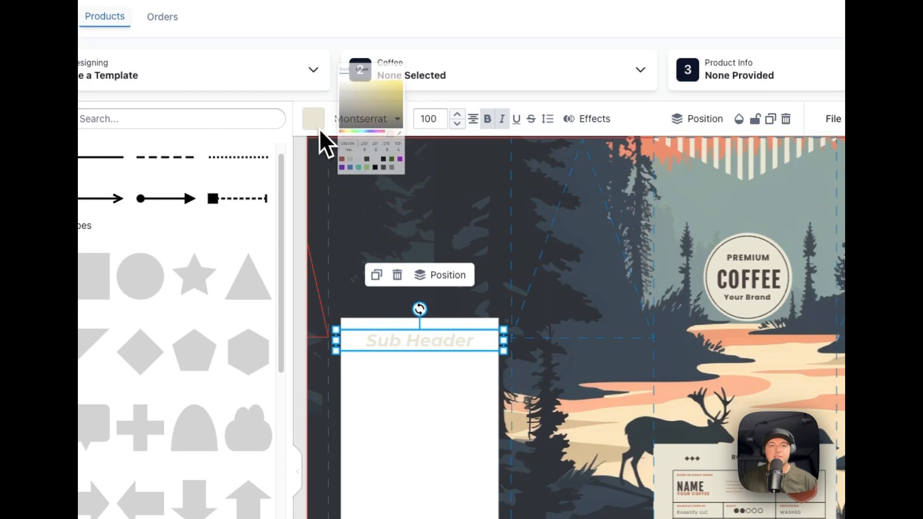
{"action": "left_click_drag", "start_coordinate": [360, 126], "coordinate": [332, 143]}
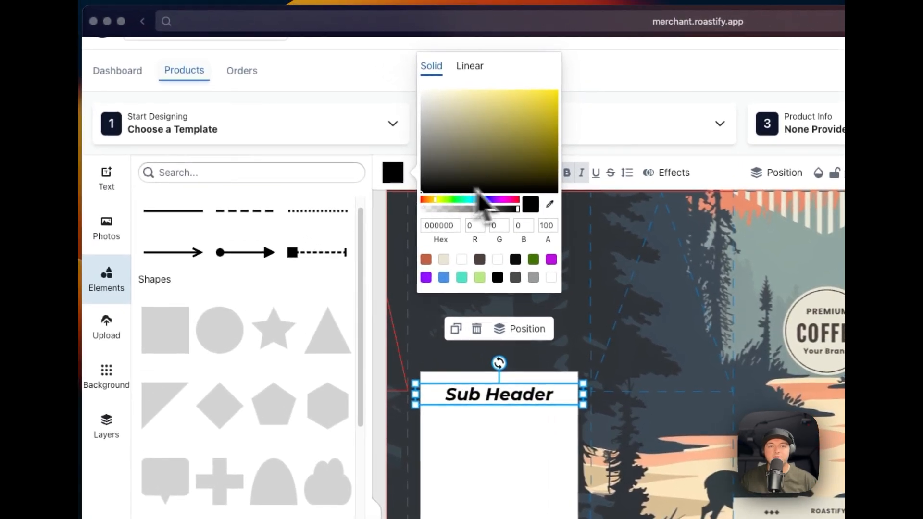
{"action": "left_click", "coordinate": [505, 469]}
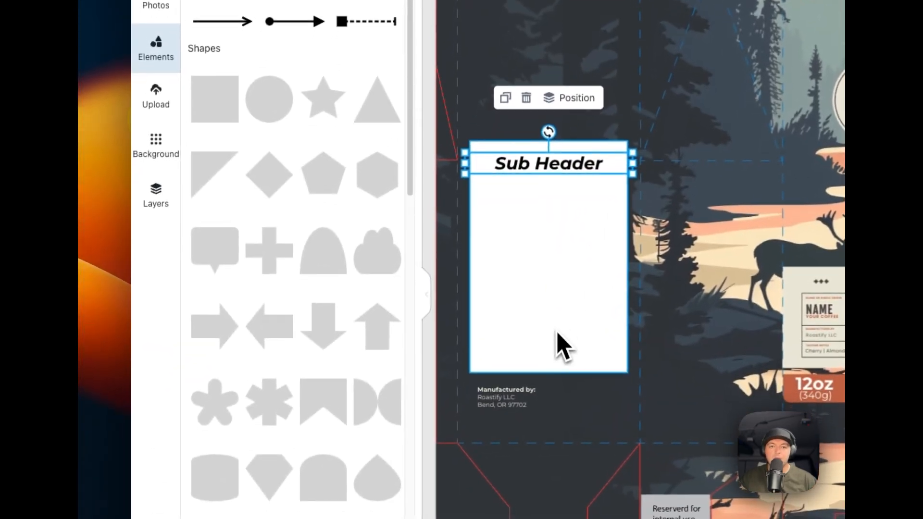
{"action": "left_click", "coordinate": [557, 333]}
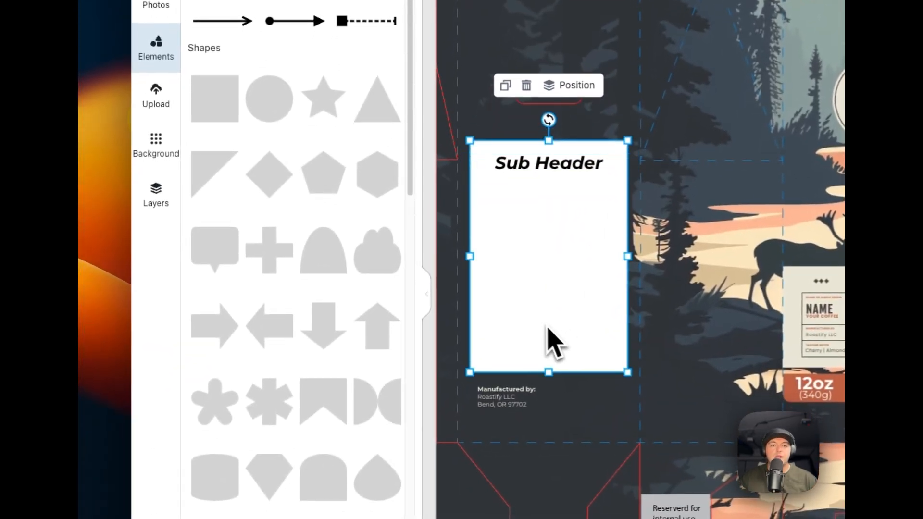
Step: Try out a smaller pentagon shape over the front panel's coffee badge and delete it
{"action": "left_click", "coordinate": [322, 189]}
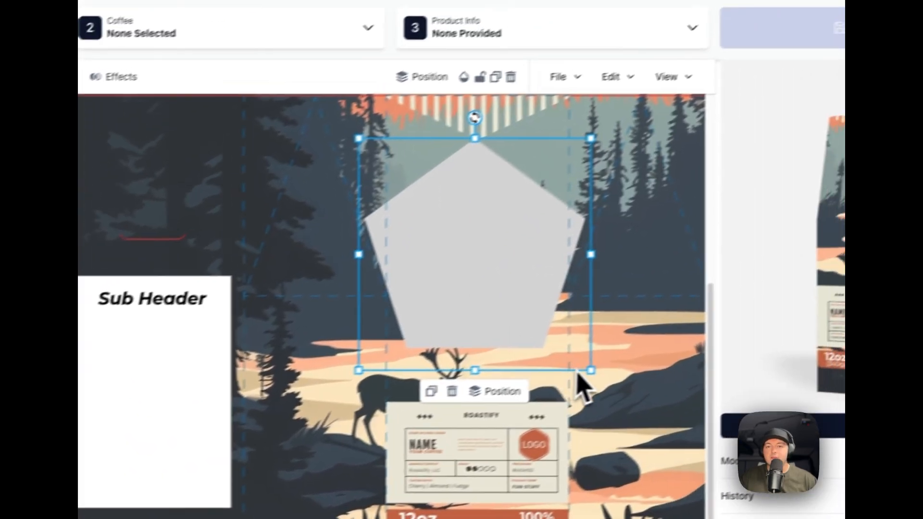
{"action": "left_click_drag", "start_coordinate": [590, 370], "coordinate": [509, 320]}
{"action": "left_click_drag", "start_coordinate": [393, 236], "coordinate": [409, 282]}
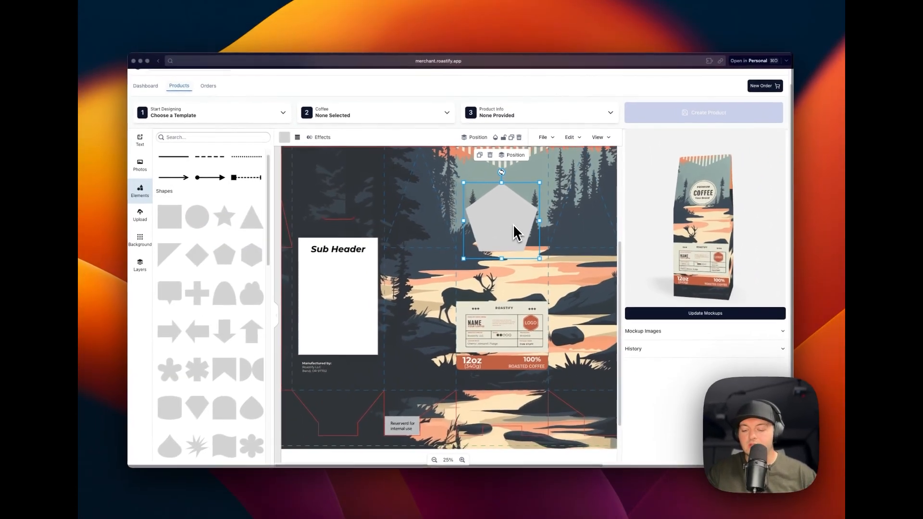
{"action": "key", "text": "Delete"}
Step: Set the transparency of the white rectangle behind the sub header to 80
{"action": "left_click", "coordinate": [337, 310]}
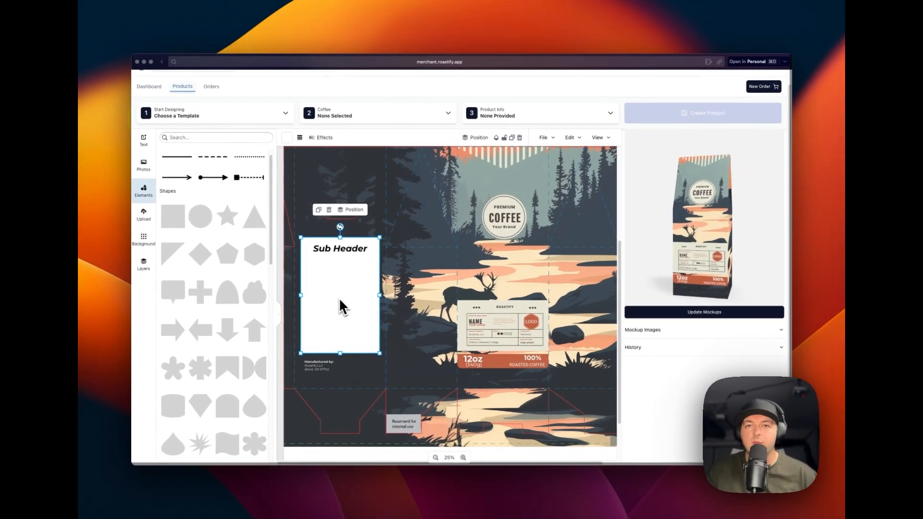
{"action": "left_click", "coordinate": [496, 138]}
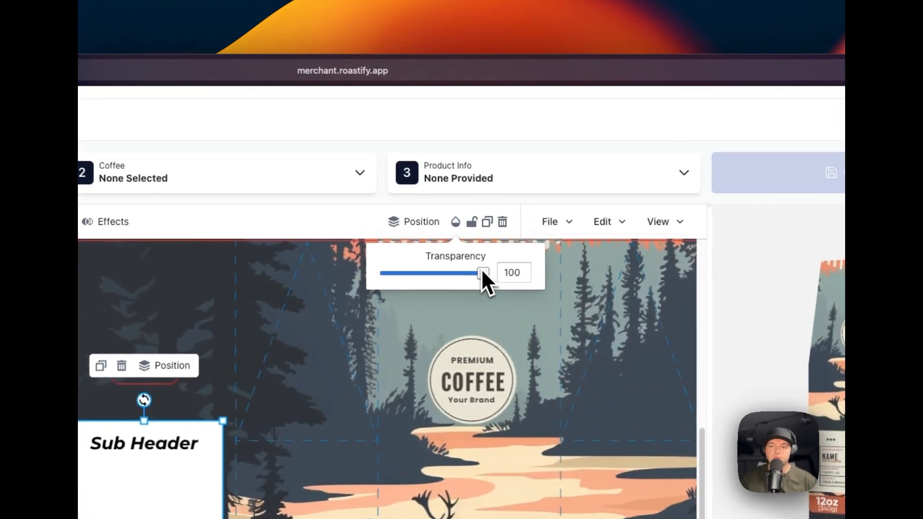
{"action": "left_click_drag", "start_coordinate": [481, 274], "coordinate": [452, 273]}
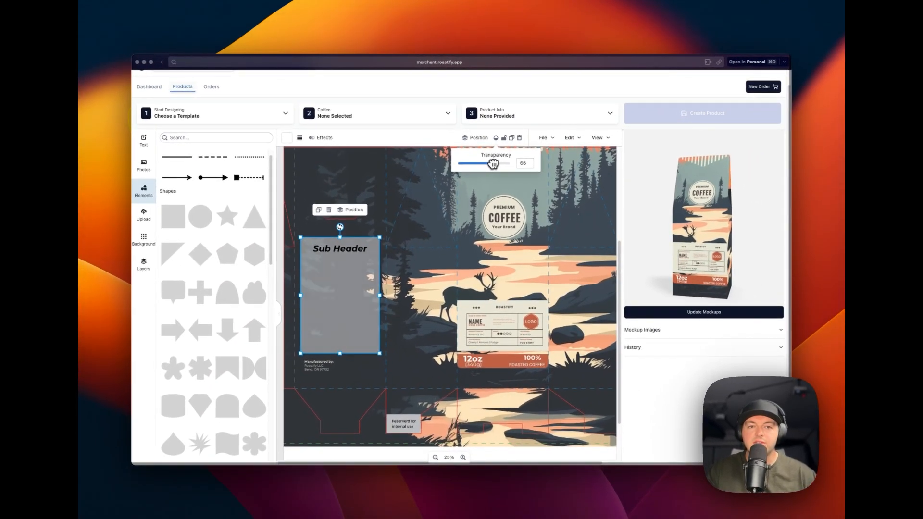
{"action": "mouse_move", "coordinate": [493, 164]}
{"action": "left_mouse_down"}
{"action": "mouse_move", "coordinate": [454, 164]}
{"action": "mouse_move", "coordinate": [488, 164]}
{"action": "left_mouse_up"}
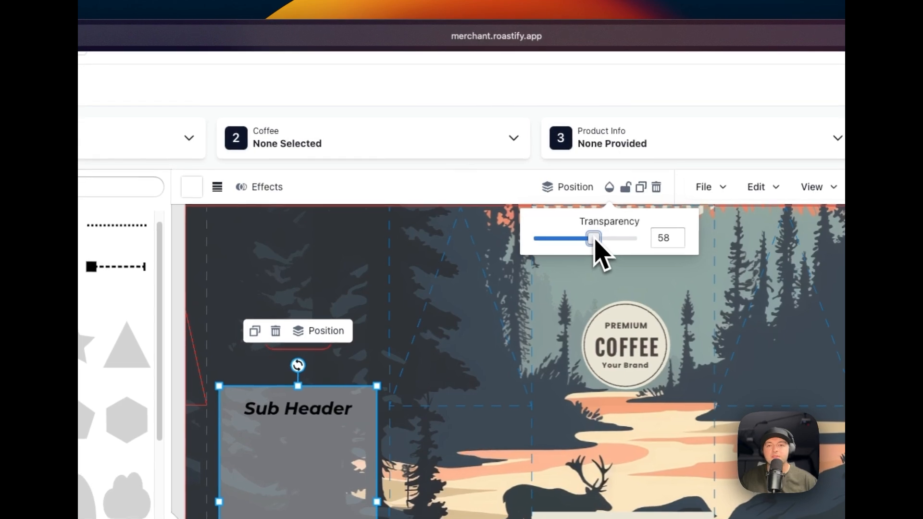
{"action": "left_click_drag", "start_coordinate": [594, 239], "coordinate": [611, 237]}
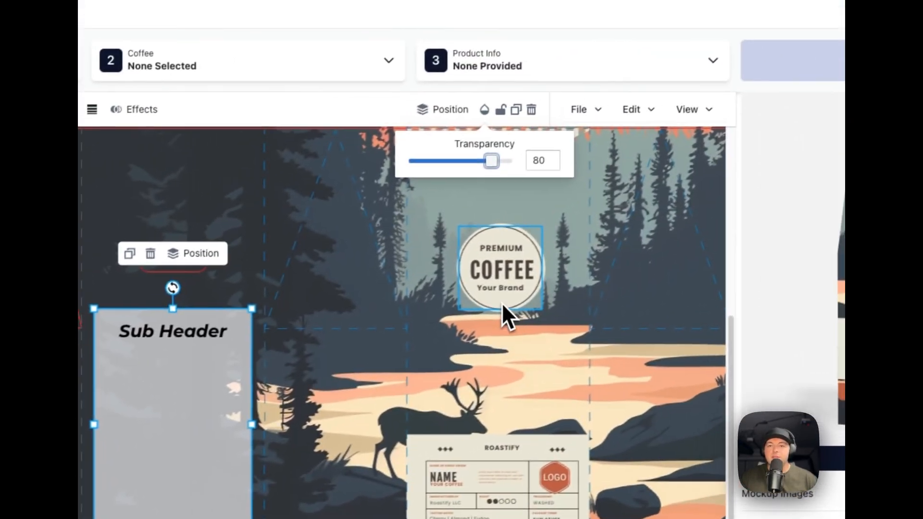
Step: Set the transparency of the round front badge's outline shape to 97
{"action": "left_click", "coordinate": [557, 252]}
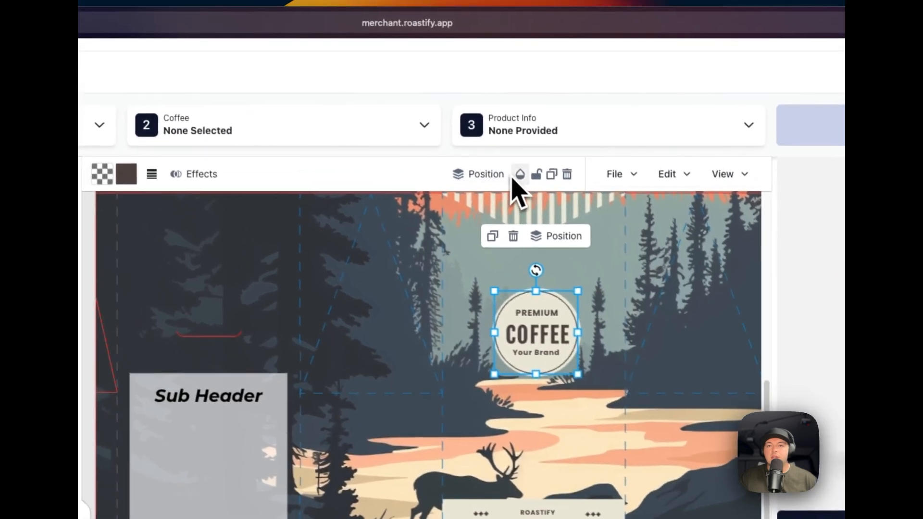
{"action": "left_click", "coordinate": [518, 175]}
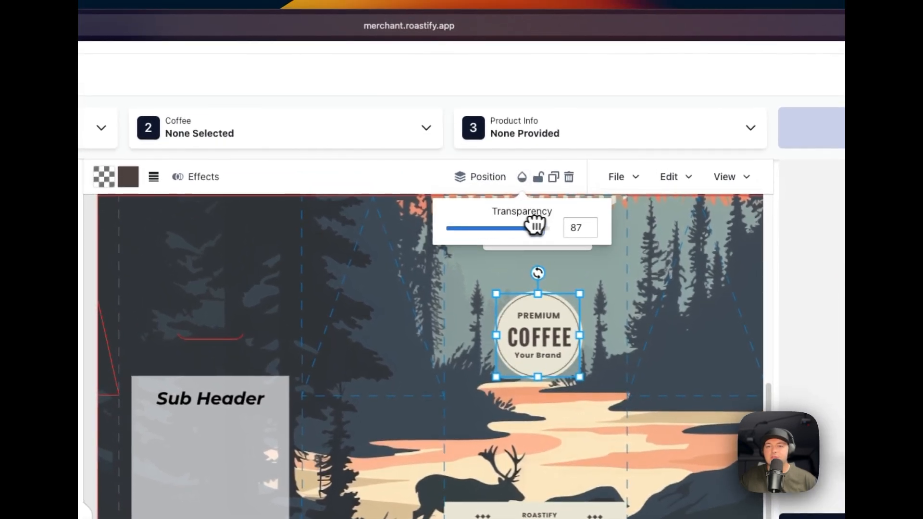
{"action": "mouse_move", "coordinate": [549, 224]}
{"action": "left_mouse_down"}
{"action": "mouse_move", "coordinate": [491, 226]}
{"action": "mouse_move", "coordinate": [549, 227]}
{"action": "left_mouse_up"}
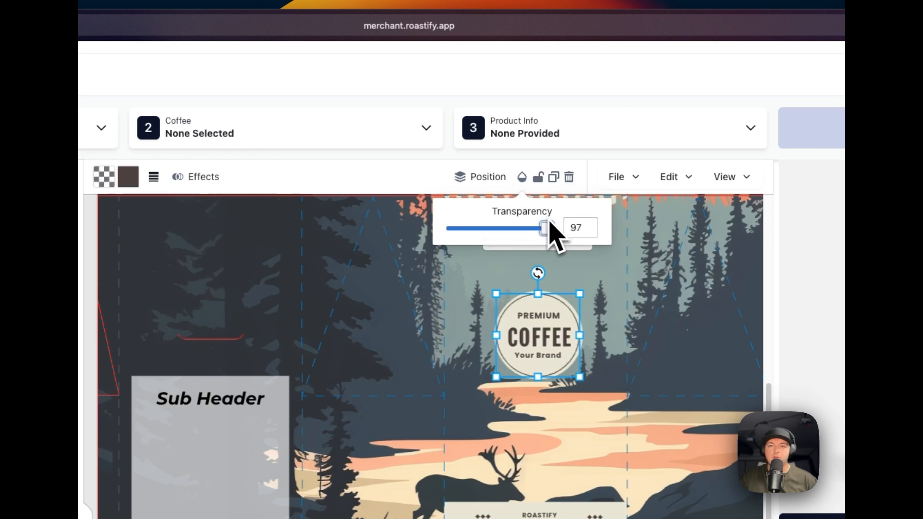
{"action": "left_click", "coordinate": [591, 275]}
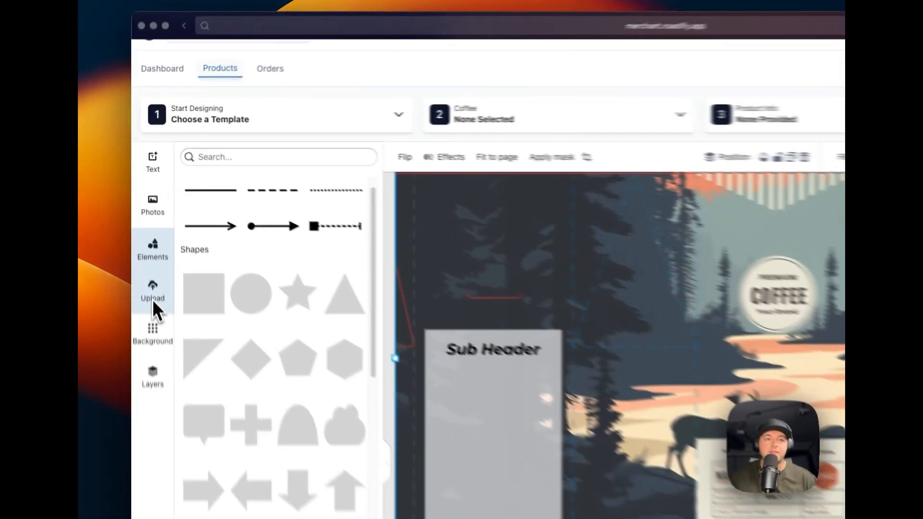
Step: Add the uploaded white logo, shrink it and place it on the front panel between the badge and the label
{"action": "left_click", "coordinate": [143, 215]}
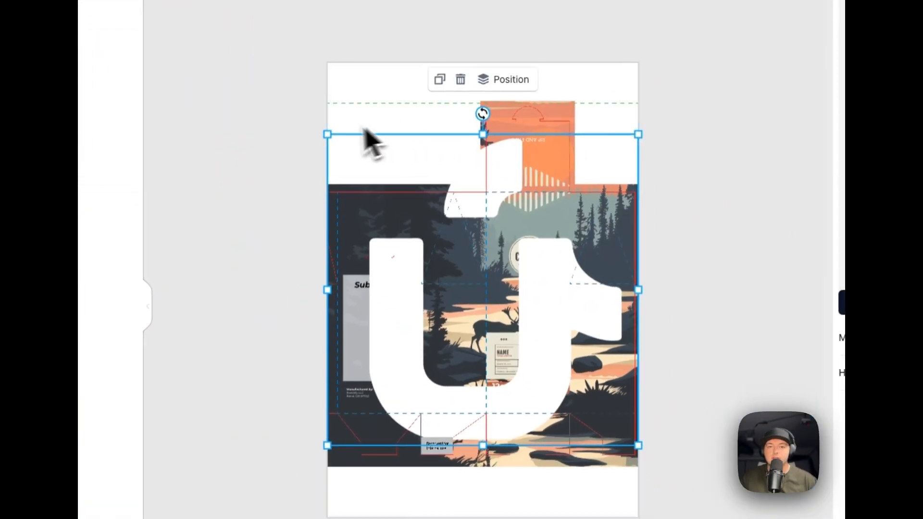
{"action": "left_click_drag", "start_coordinate": [327, 135], "coordinate": [617, 398]}
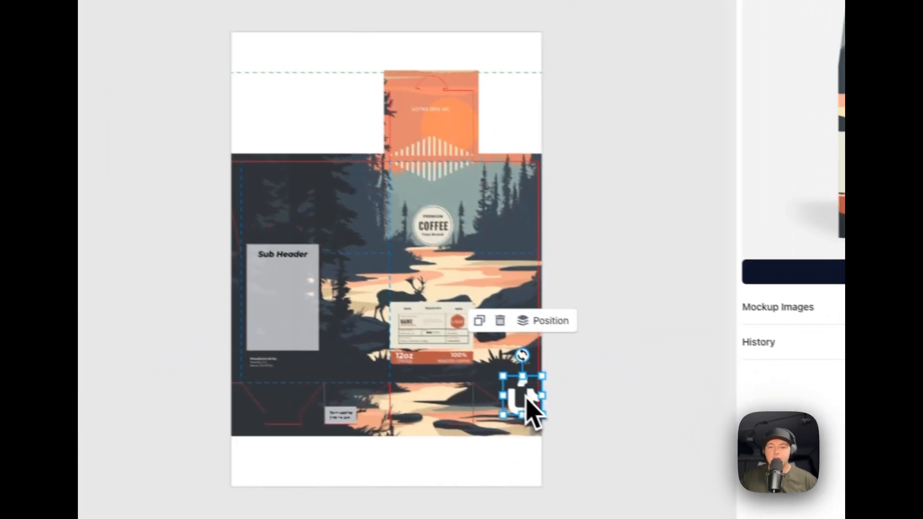
{"action": "left_click_drag", "start_coordinate": [527, 400], "coordinate": [423, 295]}
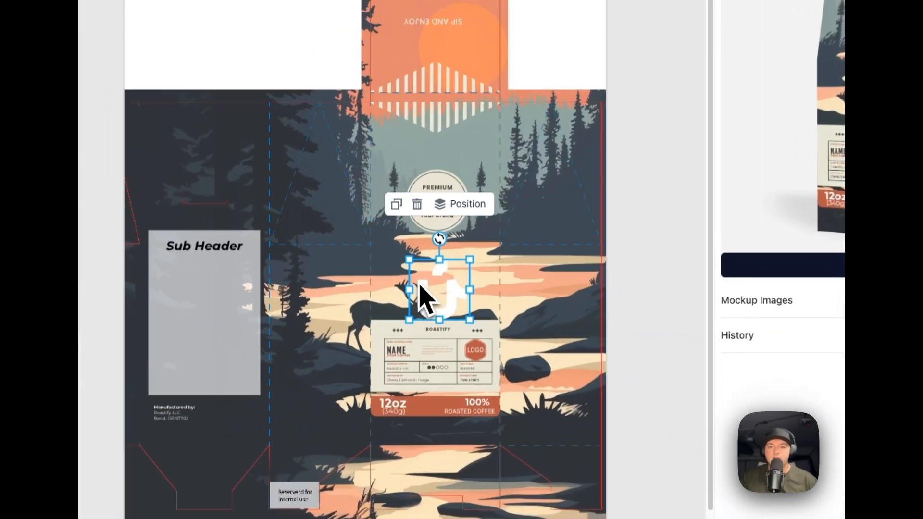
{"action": "scroll", "coordinate": [419, 284], "scroll_direction": "up", "scroll_amount": 3}
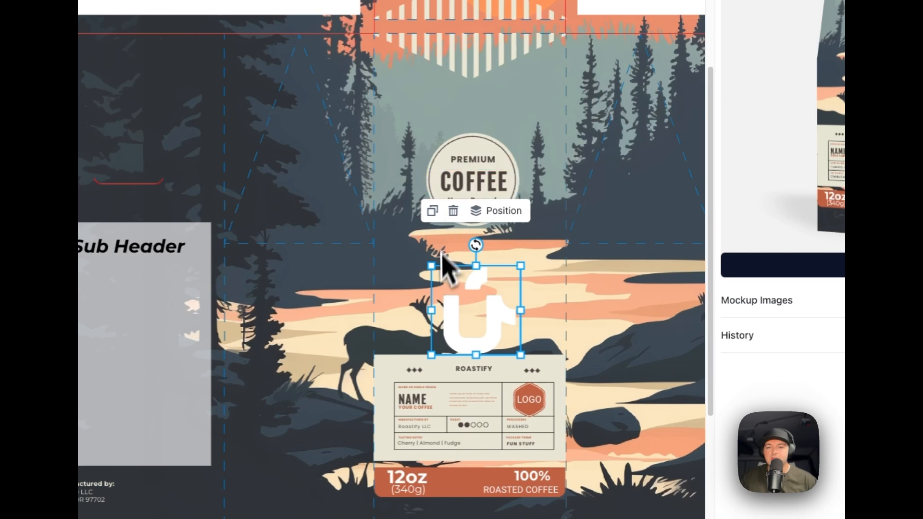
Step: Shrink the white logo further and delete the texts COFFEE, PREMIUM and Your Brand from the round front badge
{"action": "left_click_drag", "start_coordinate": [435, 273], "coordinate": [466, 307]}
{"action": "left_click_drag", "start_coordinate": [495, 354], "coordinate": [473, 320]}
{"action": "left_click", "coordinate": [495, 182]}
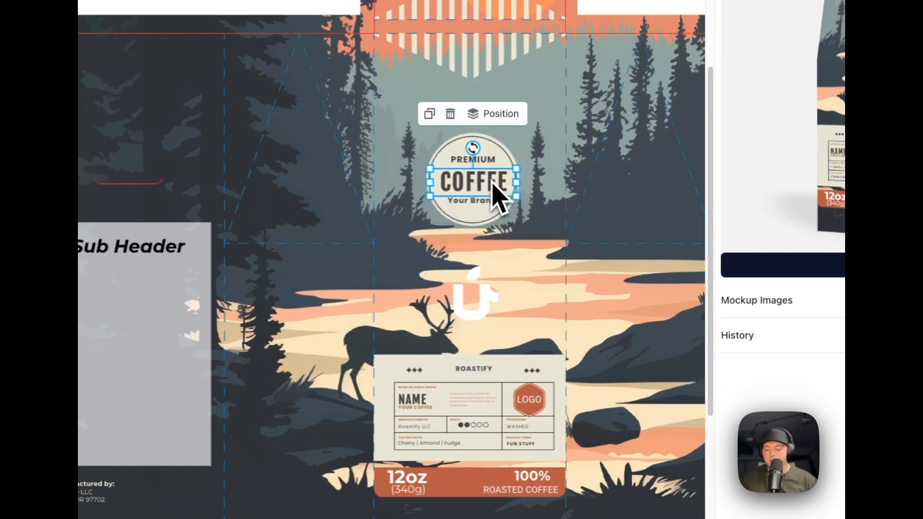
{"action": "key", "text": "Delete"}
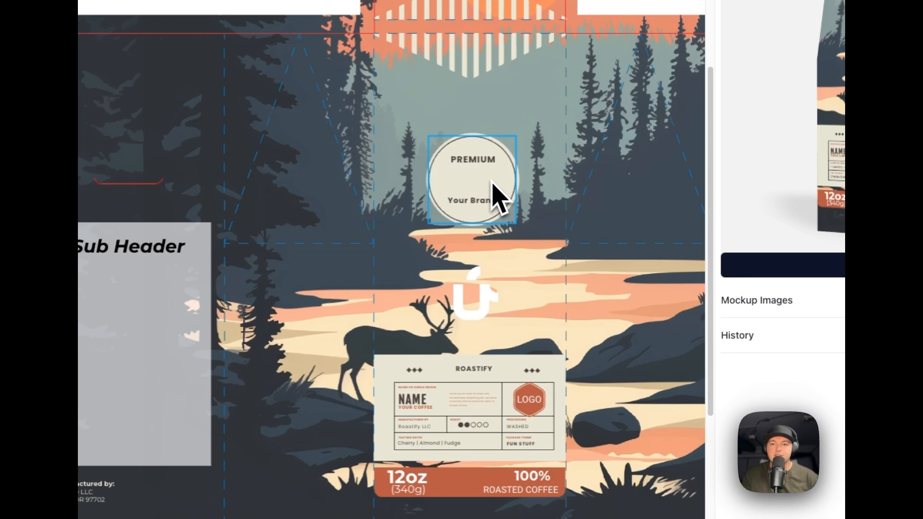
{"action": "left_click", "coordinate": [473, 163]}
{"action": "key", "text": "Delete"}
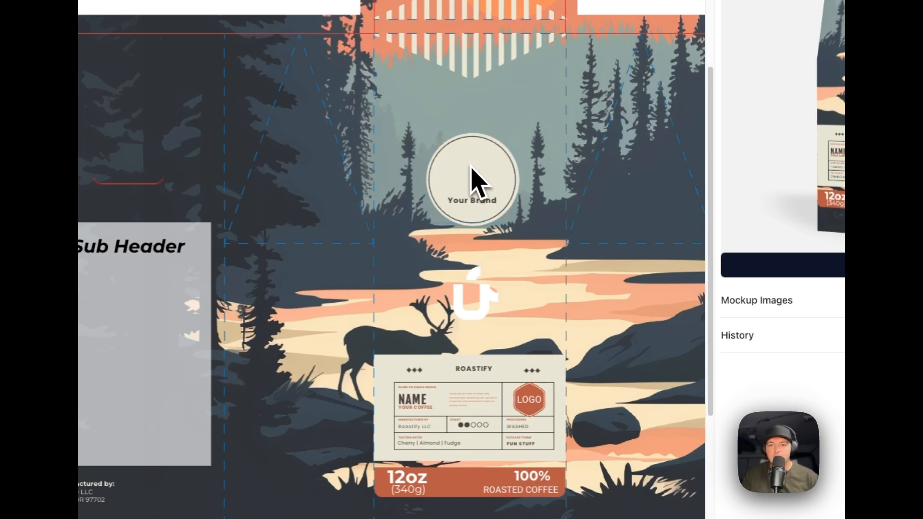
{"action": "left_click", "coordinate": [480, 210]}
{"action": "key", "text": "Delete"}
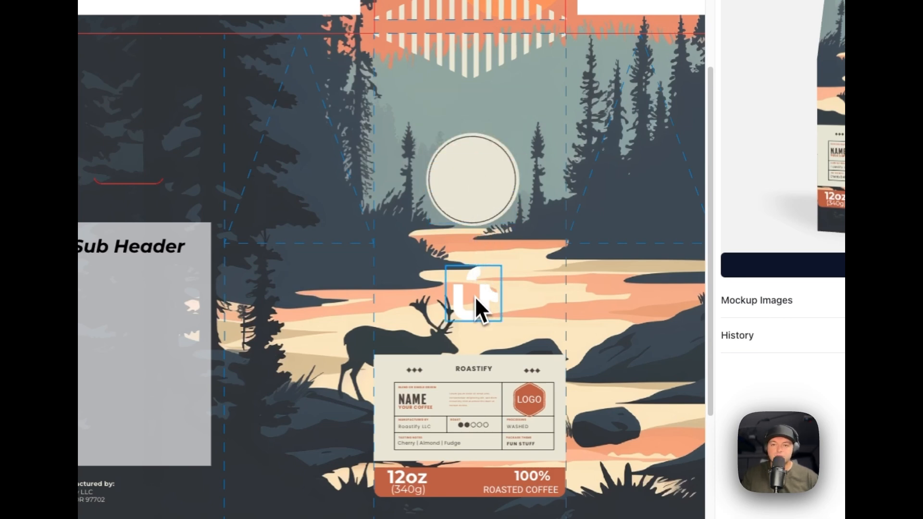
Step: Place the white logo in the centre of the emptied round badge on the front panel
{"action": "left_click_drag", "start_coordinate": [475, 296], "coordinate": [502, 168]}
{"action": "scroll", "coordinate": [481, 209], "scroll_direction": "up", "scroll_amount": 3}
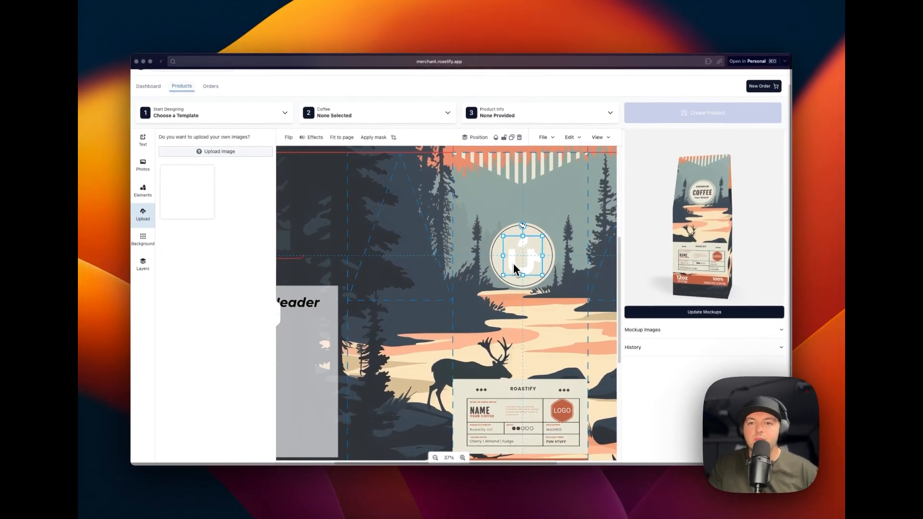
{"action": "left_click_drag", "start_coordinate": [513, 263], "coordinate": [512, 264]}
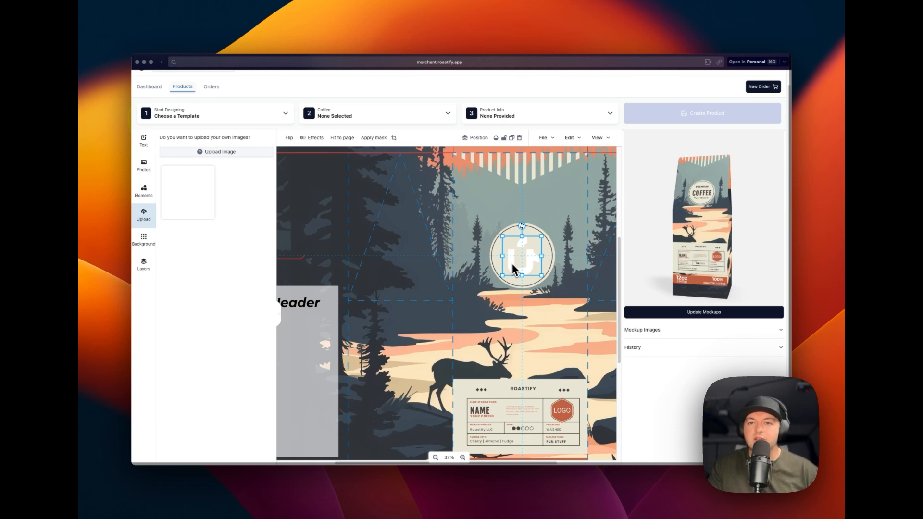
{"action": "left_click_drag", "start_coordinate": [512, 263], "coordinate": [513, 265]}
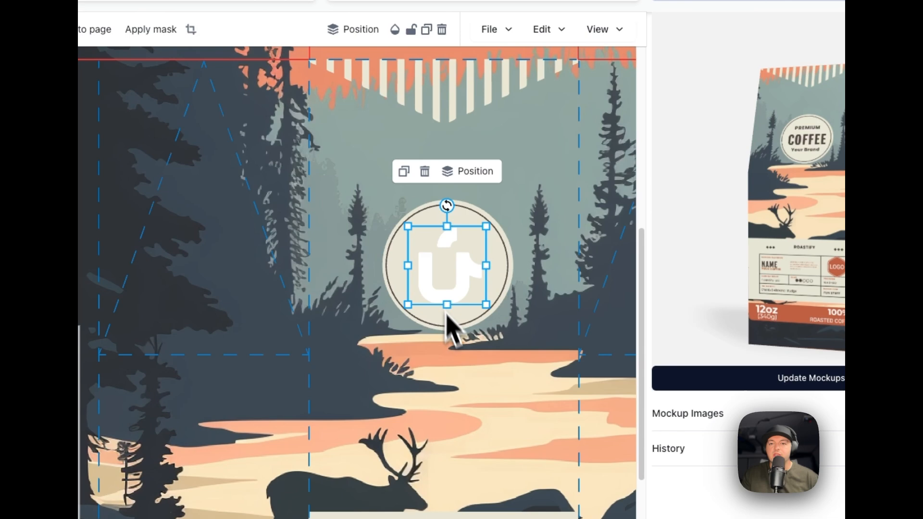
Step: Update the mockup with the new badge logo and rotate the bag preview to view its front
{"action": "left_click", "coordinate": [455, 378]}
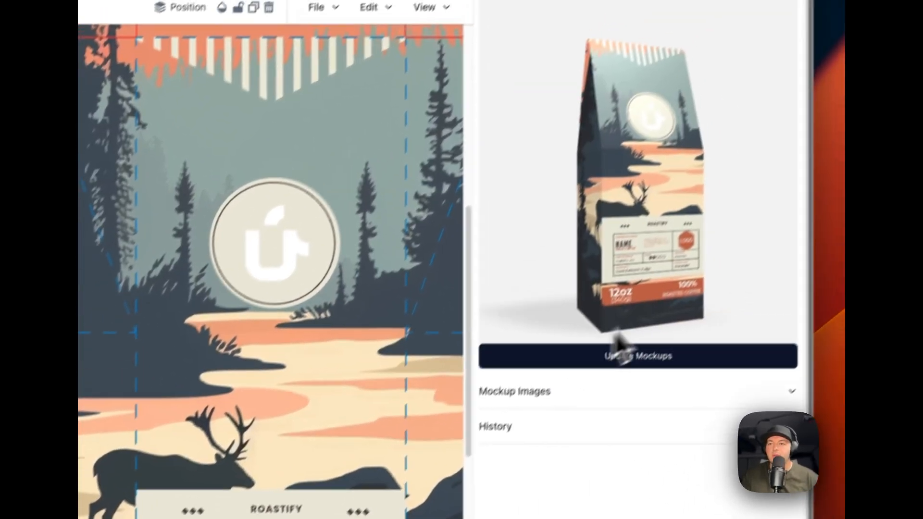
{"action": "left_click_drag", "start_coordinate": [639, 219], "coordinate": [618, 243]}
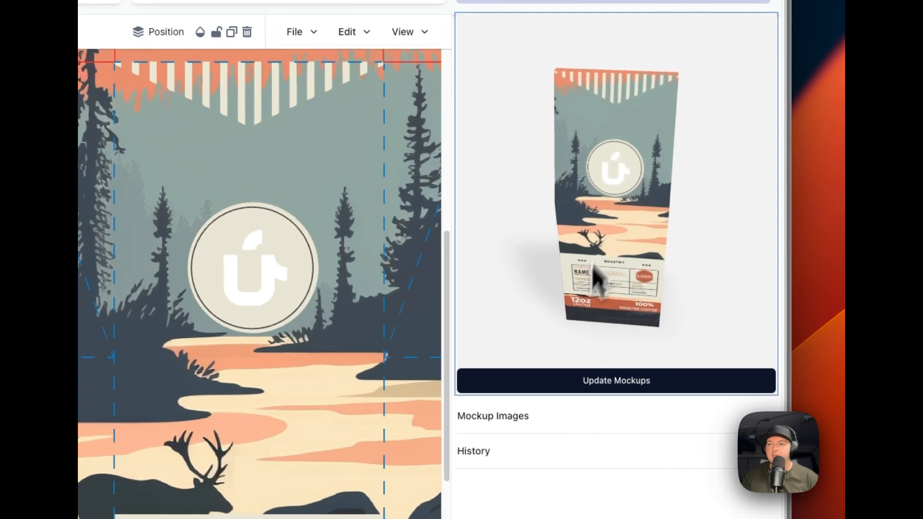
{"action": "scroll", "coordinate": [610, 197], "scroll_direction": "up", "scroll_amount": 8}
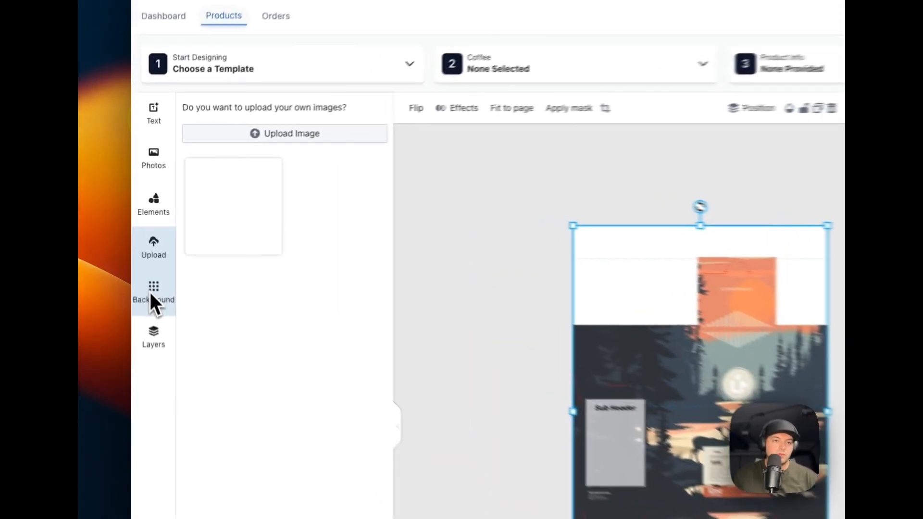
Step: Clear the whole design and apply the red, pink and orange gradient photo as the background
{"action": "left_click", "coordinate": [143, 240]}
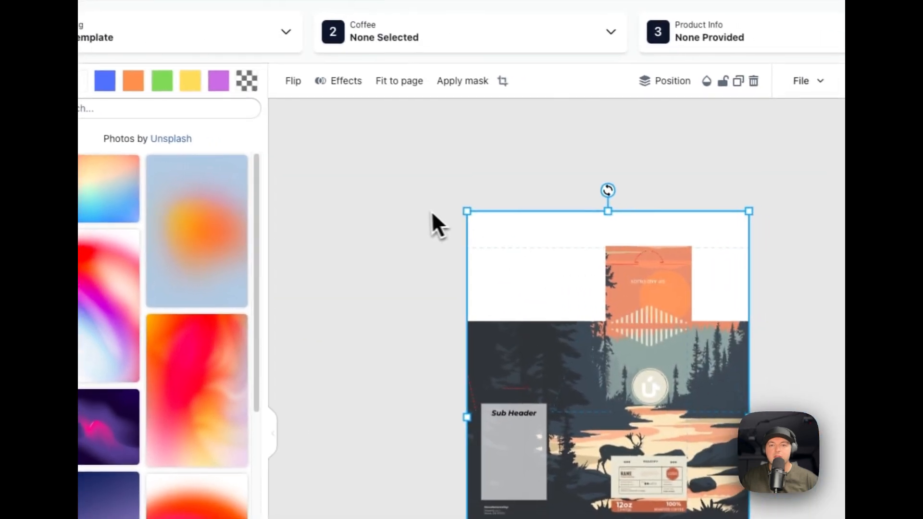
{"action": "left_click", "coordinate": [432, 211]}
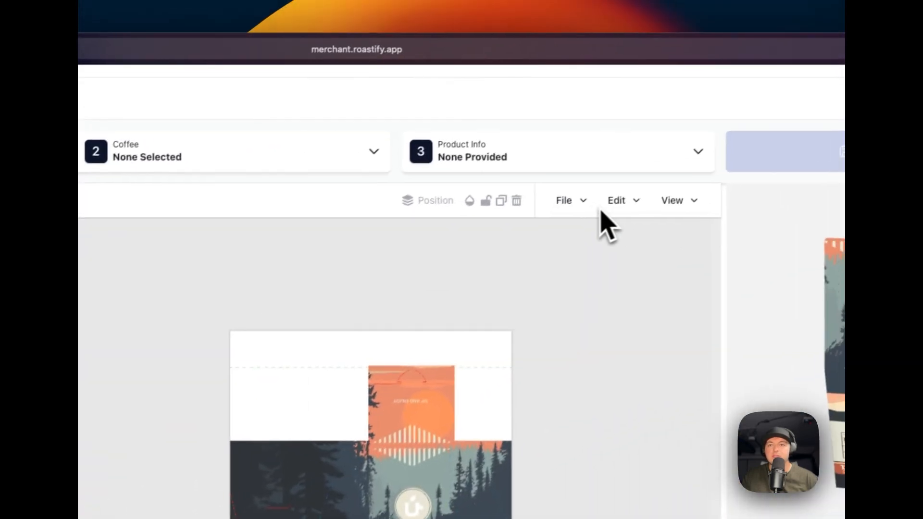
{"action": "left_click", "coordinate": [582, 206]}
{"action": "left_click", "coordinate": [621, 206]}
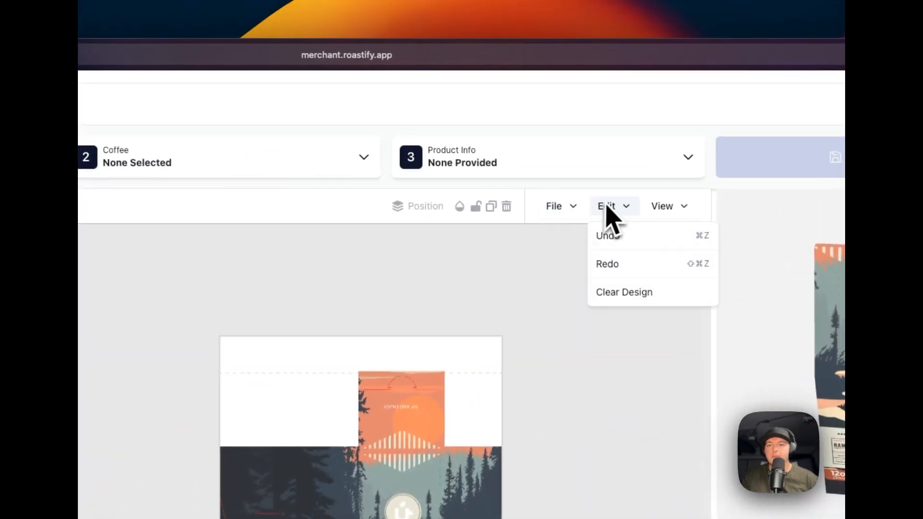
{"action": "left_click", "coordinate": [599, 291]}
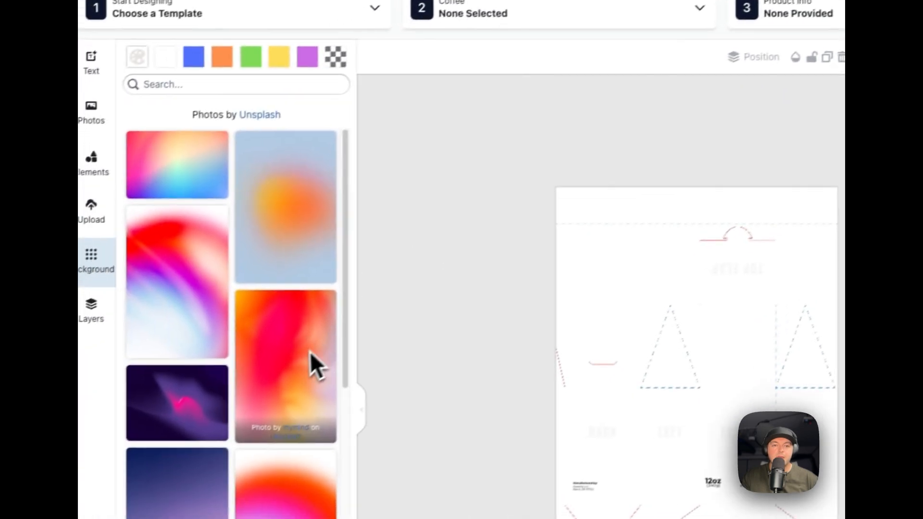
{"action": "left_click", "coordinate": [309, 363]}
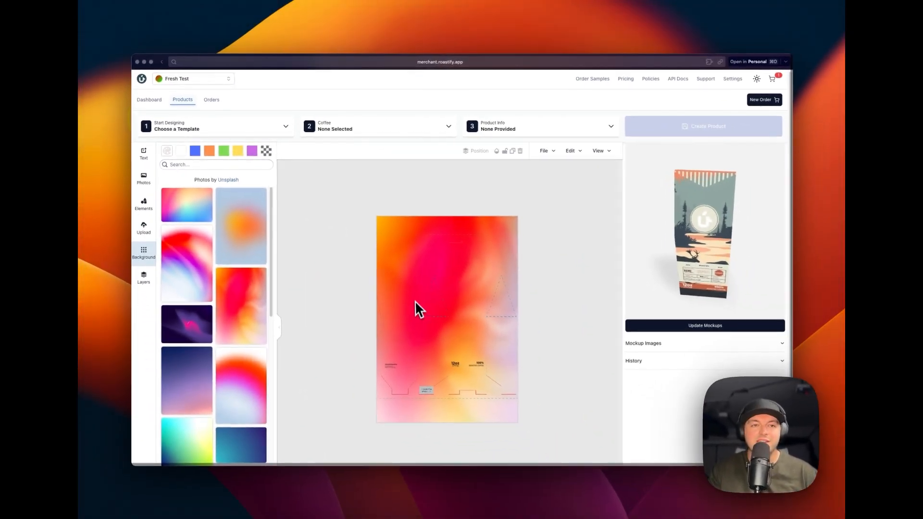
Step: Replace the background photo with a custom solid dark red colour
{"action": "left_click", "coordinate": [171, 157]}
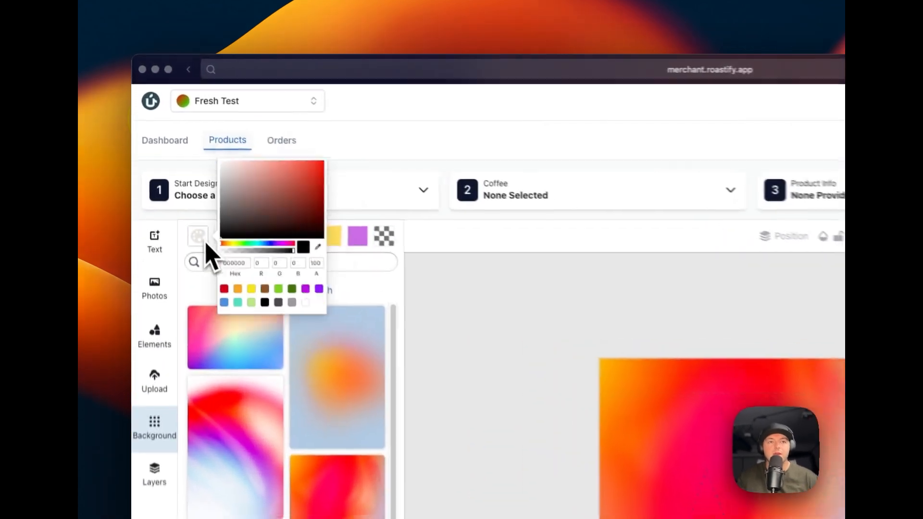
{"action": "left_click_drag", "start_coordinate": [209, 146], "coordinate": [174, 162]}
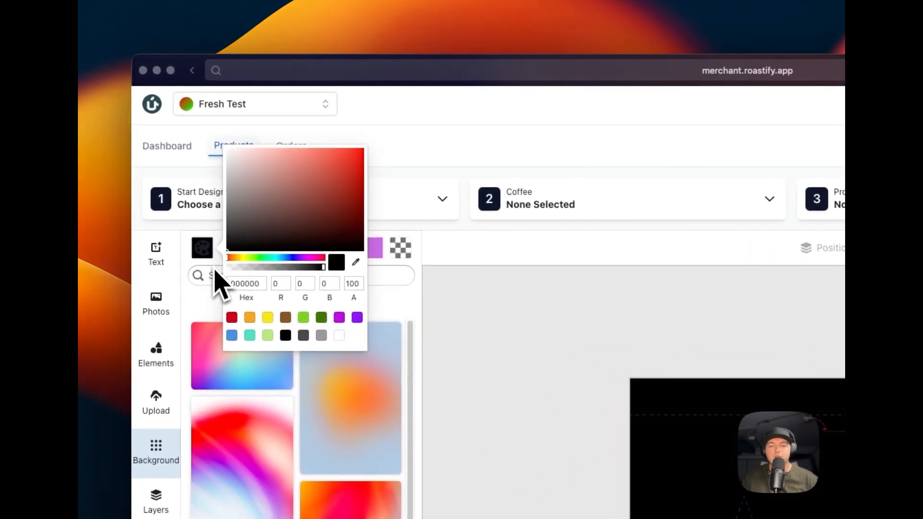
{"action": "left_click_drag", "start_coordinate": [244, 270], "coordinate": [404, 140]}
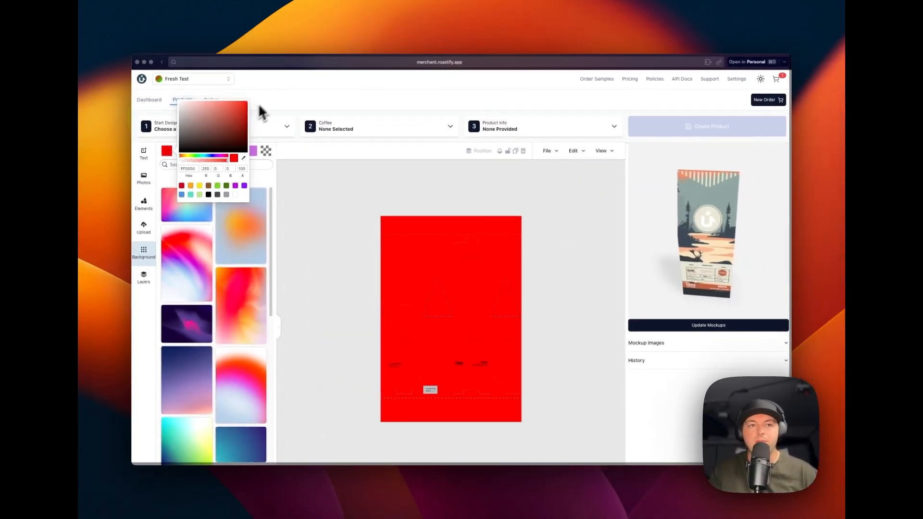
{"action": "left_click_drag", "start_coordinate": [258, 105], "coordinate": [232, 127]}
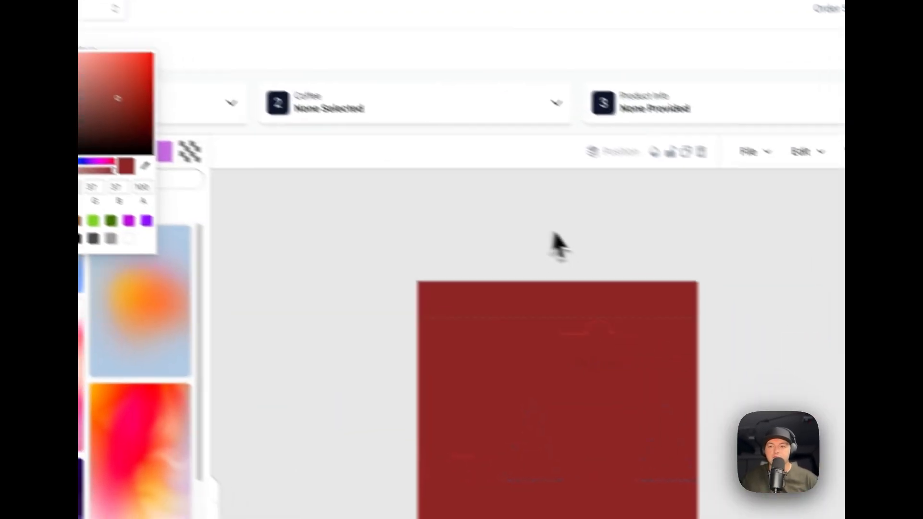
{"action": "left_click", "coordinate": [567, 235]}
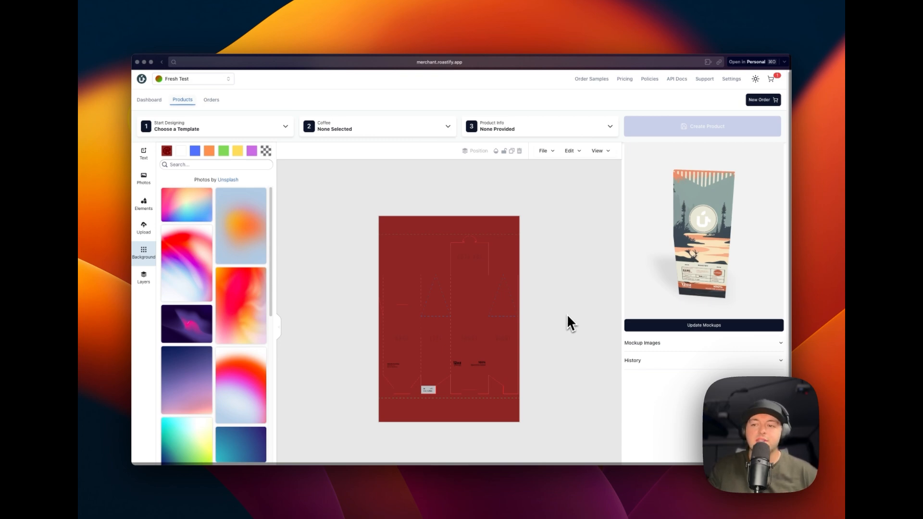
Step: Restore the design from the most recent history backup, also trying out the oldest Jun 26, 2024, 08:52:37 PM version
{"action": "left_click", "coordinate": [704, 363]}
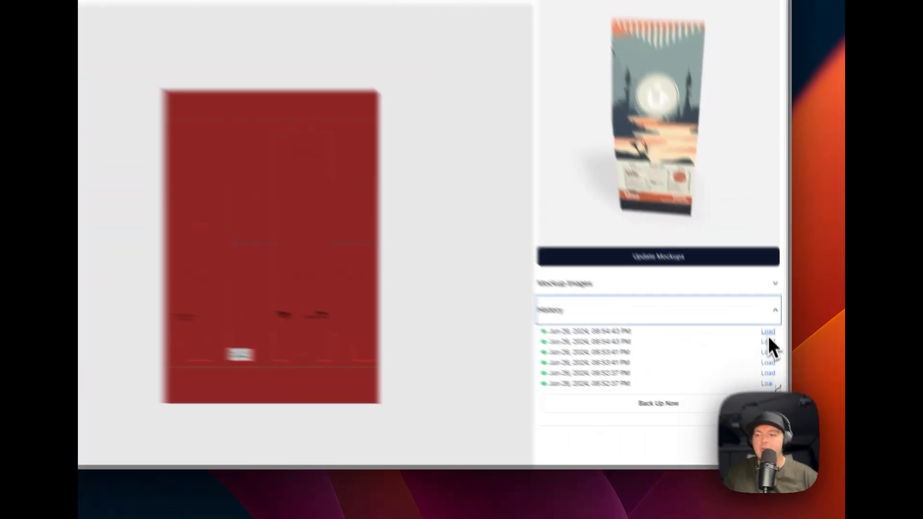
{"action": "left_click", "coordinate": [776, 375]}
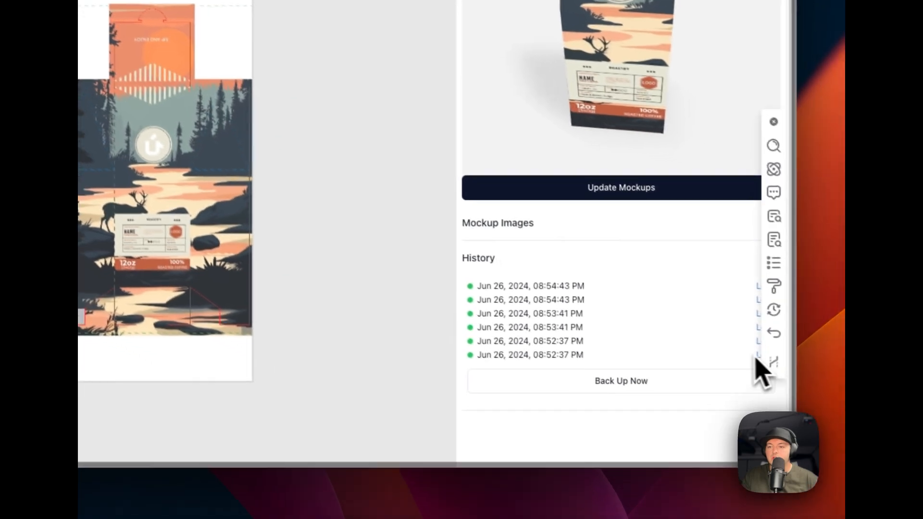
{"action": "left_click", "coordinate": [755, 357]}
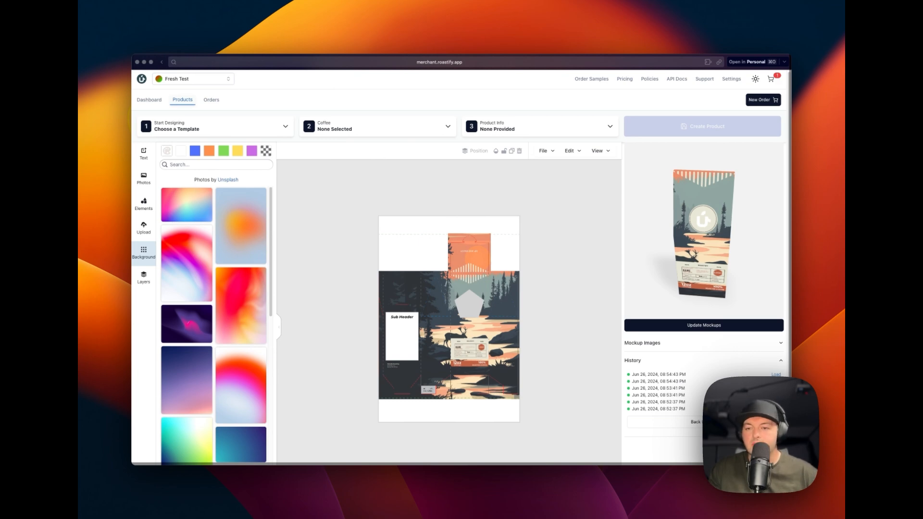
{"action": "left_click", "coordinate": [776, 375]}
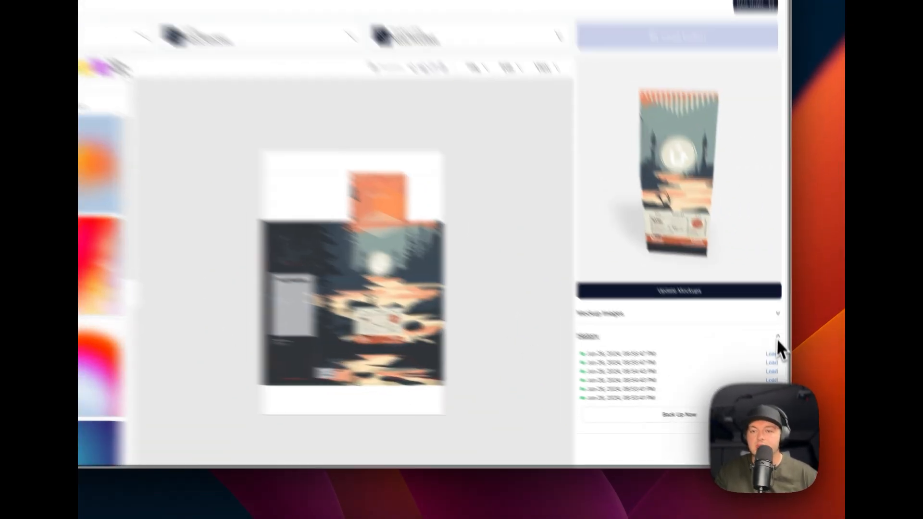
{"action": "left_click", "coordinate": [781, 362]}
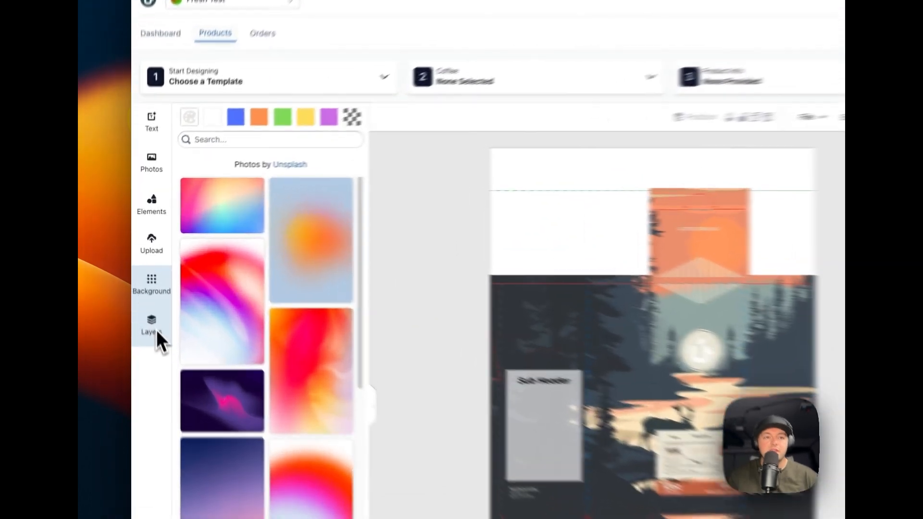
Step: Examine the design's layers, trying out the visibility of the logo image and Sub Header text and selecting the rectangle behind it
{"action": "left_click", "coordinate": [147, 282]}
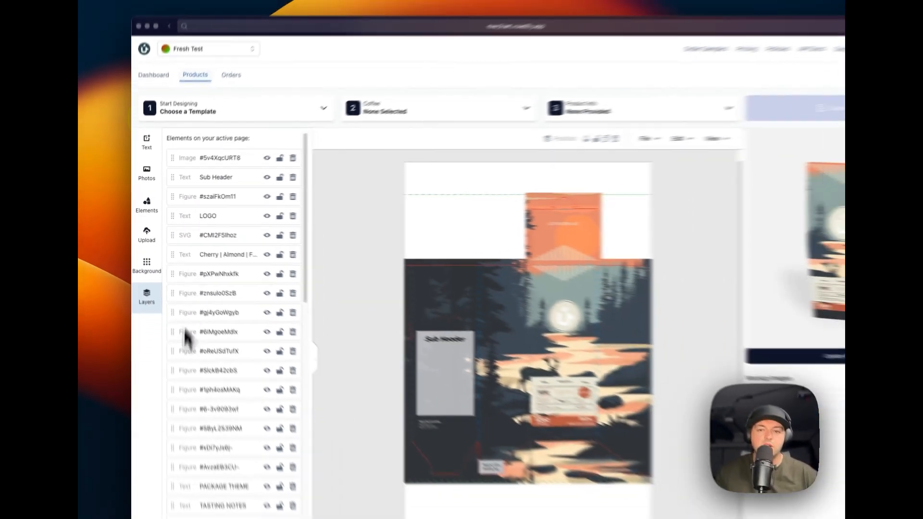
{"action": "scroll", "coordinate": [208, 476], "scroll_direction": "down", "scroll_amount": 5}
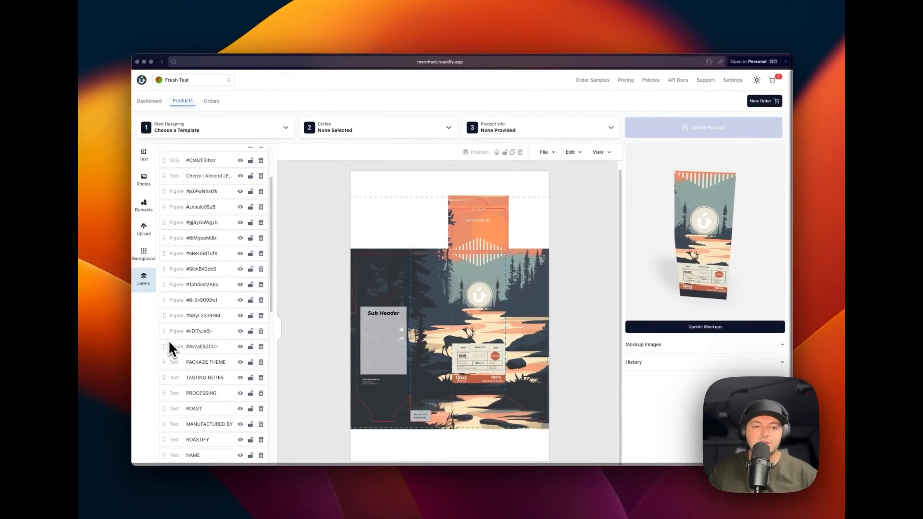
{"action": "scroll", "coordinate": [168, 340], "scroll_direction": "down", "scroll_amount": 5}
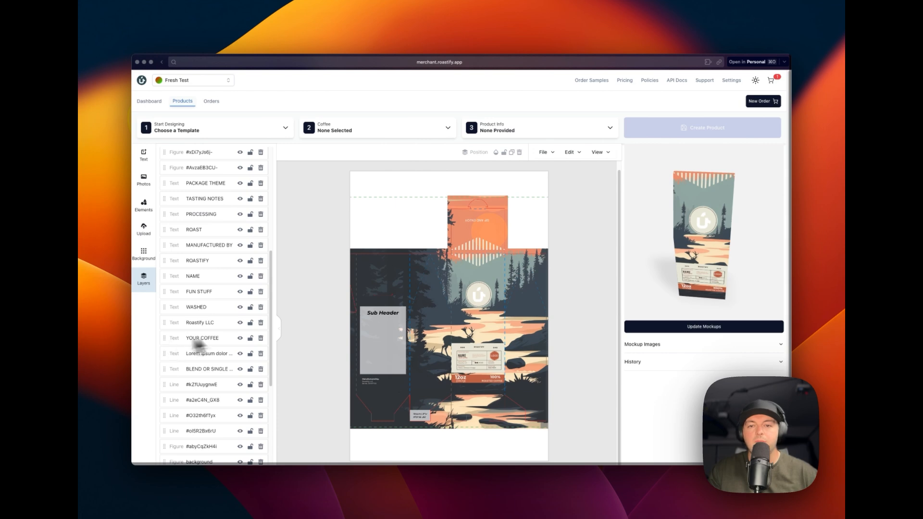
{"action": "scroll", "coordinate": [202, 248], "scroll_direction": "up", "scroll_amount": 10}
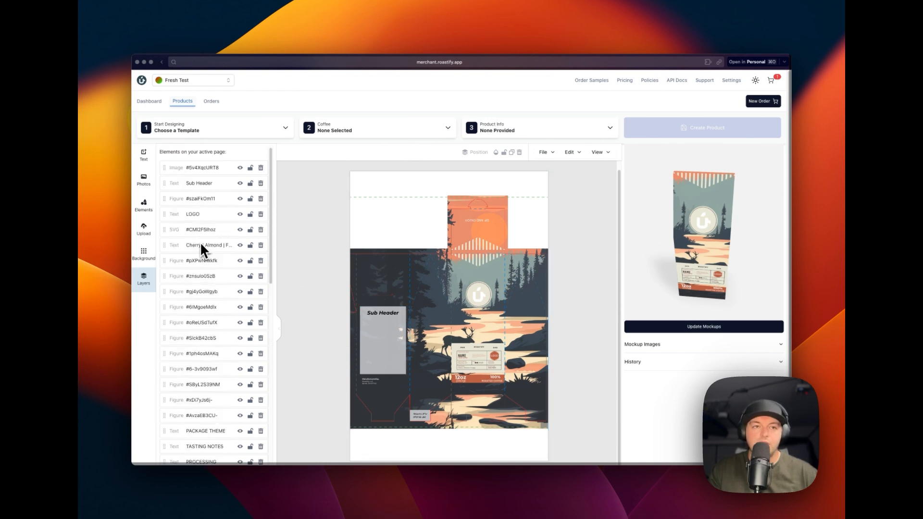
{"action": "left_click", "coordinate": [242, 168]}
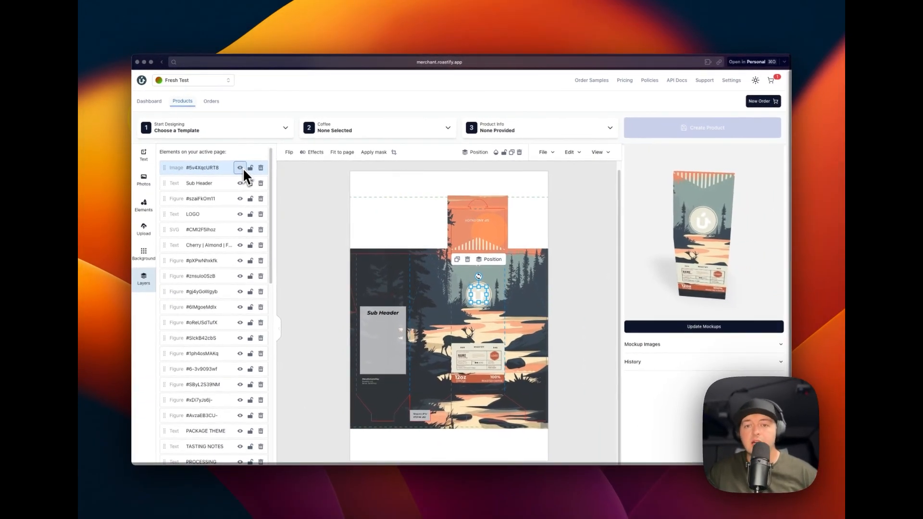
{"action": "left_click", "coordinate": [241, 186]}
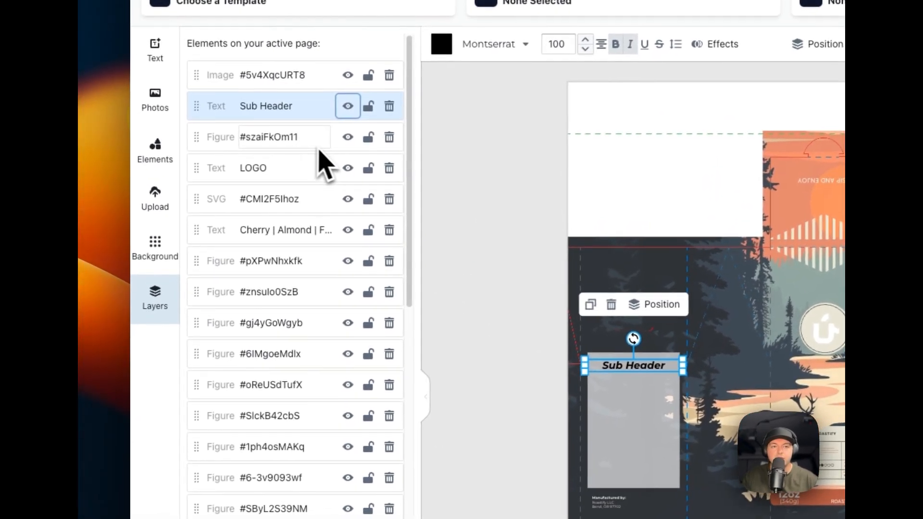
{"action": "left_click", "coordinate": [285, 179]}
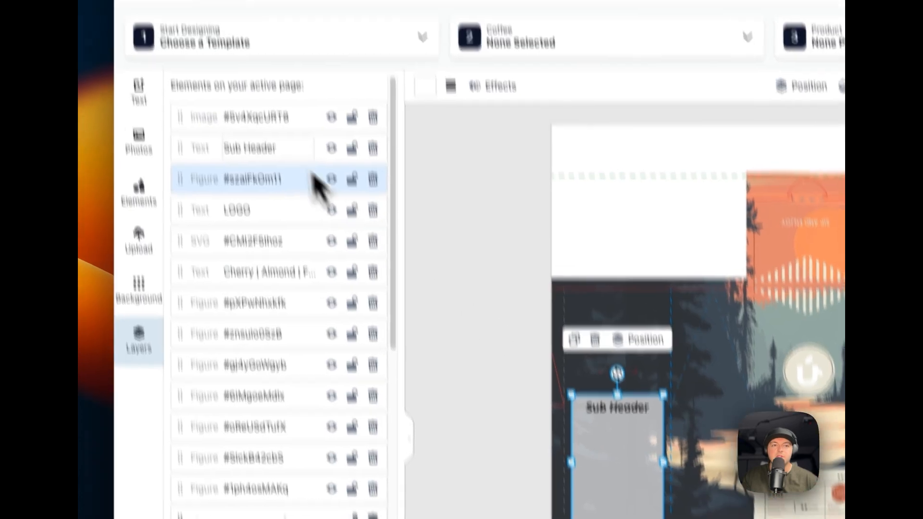
Step: Rename the logo's image layer to Roastify Logo
{"action": "left_click", "coordinate": [259, 122]}
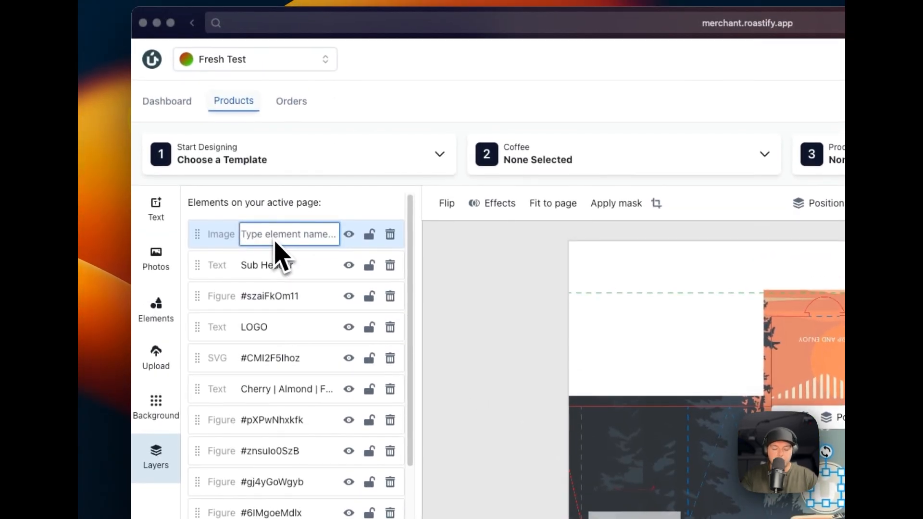
{"action": "type", "text": "Roastify Logo"}
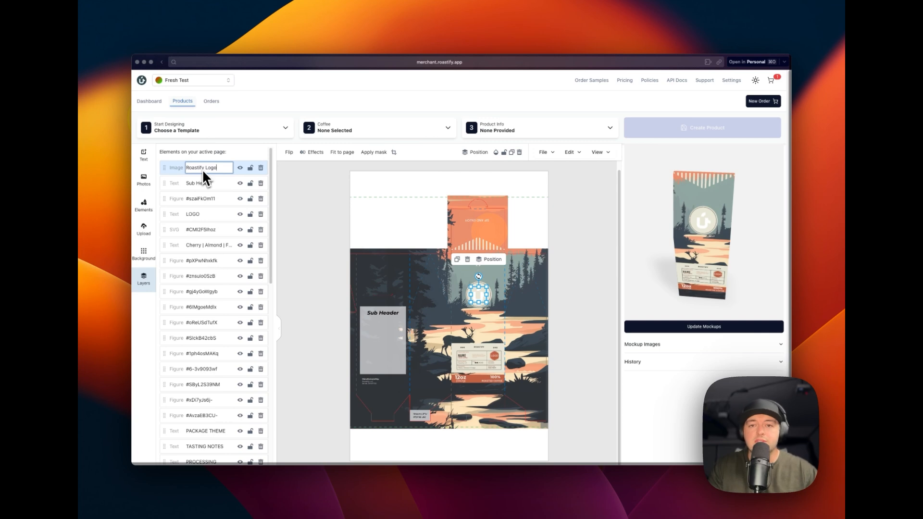
{"action": "key", "text": "Return"}
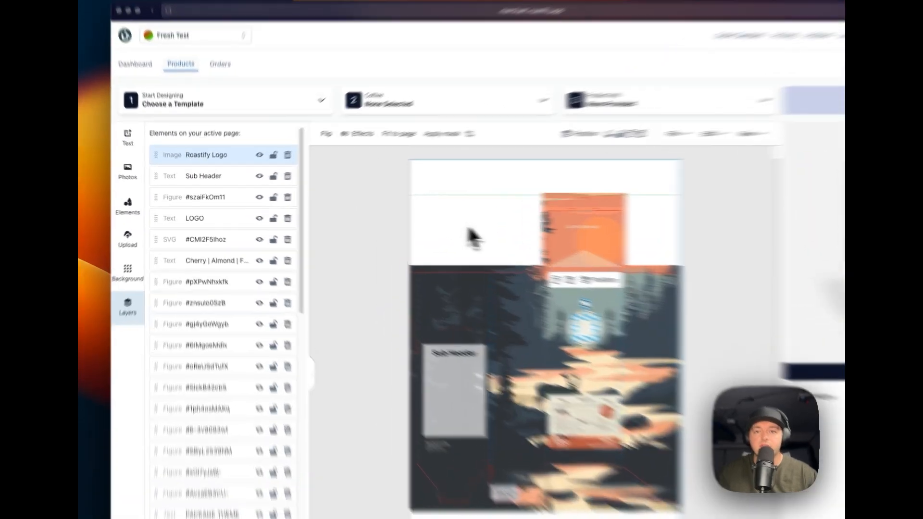
Step: Close the layer overview and choose the medium roast Broken Top as the product's coffee
{"action": "left_click", "coordinate": [393, 222]}
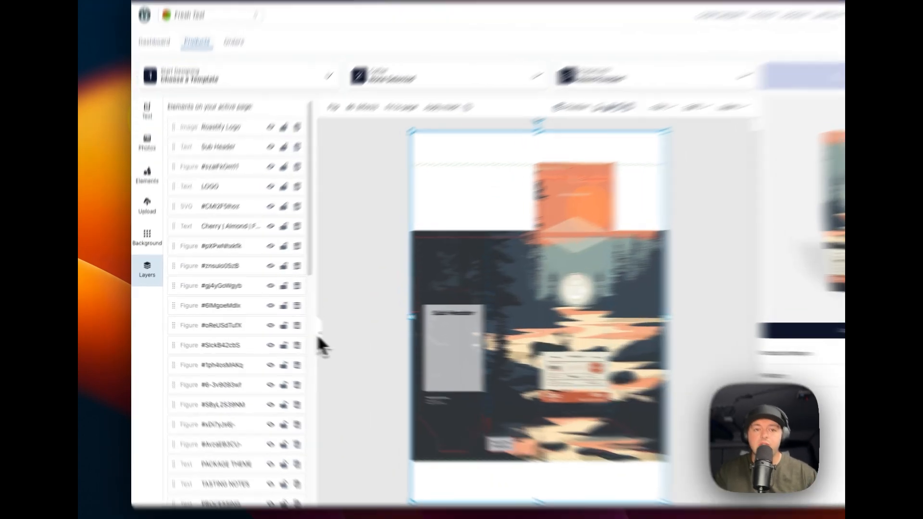
{"action": "left_click", "coordinate": [279, 330]}
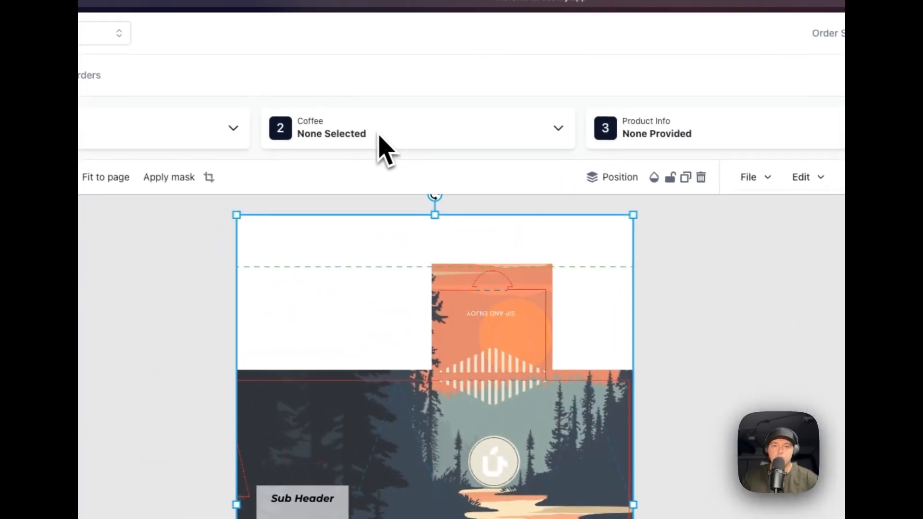
{"action": "left_click", "coordinate": [345, 123]}
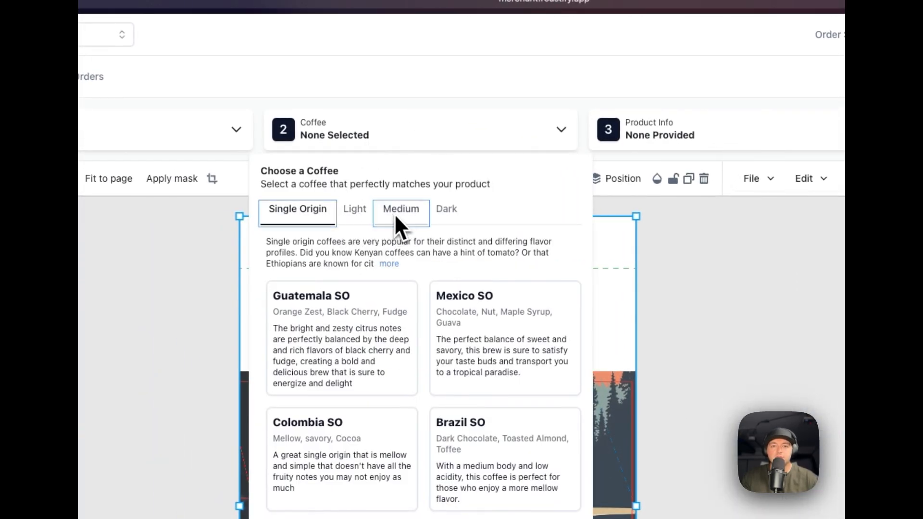
{"action": "left_click", "coordinate": [397, 226]}
{"action": "left_click", "coordinate": [497, 309]}
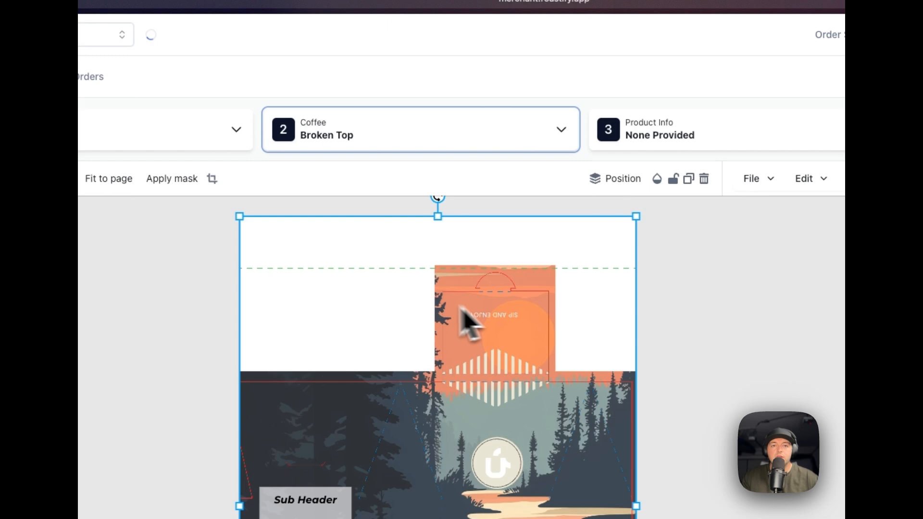
{"action": "left_click", "coordinate": [344, 144]}
{"action": "scroll", "coordinate": [422, 406], "scroll_direction": "down", "scroll_amount": 2}
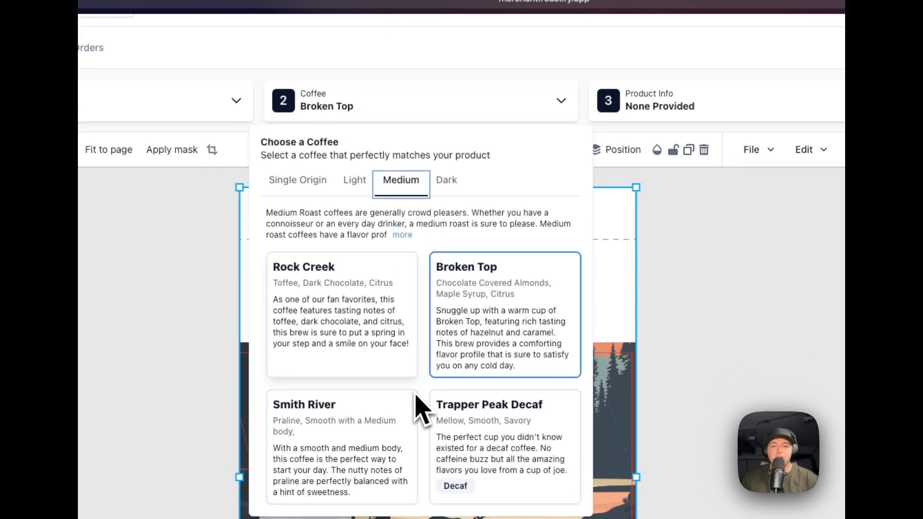
{"action": "left_click", "coordinate": [490, 326]}
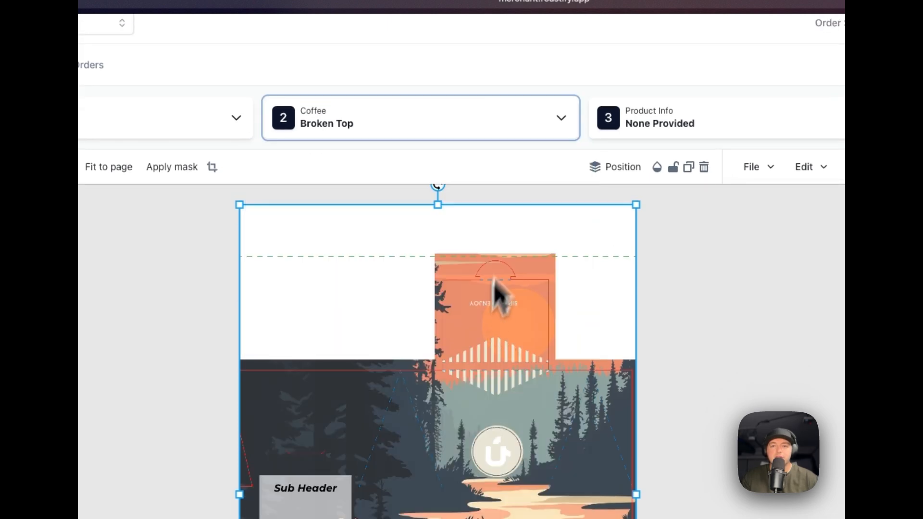
Step: Name the product Roastify Test, leaving the description empty, and create the product
{"action": "left_click", "coordinate": [730, 122]}
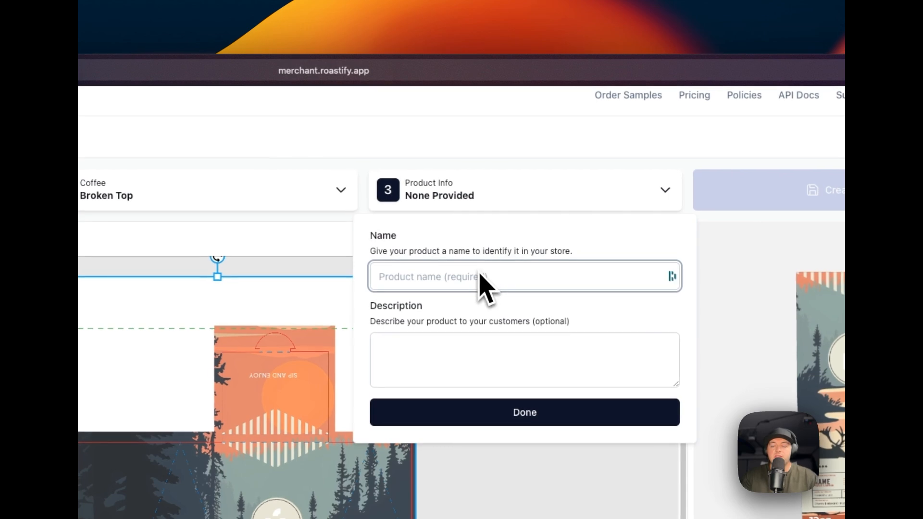
{"action": "type", "text": "Roast"}
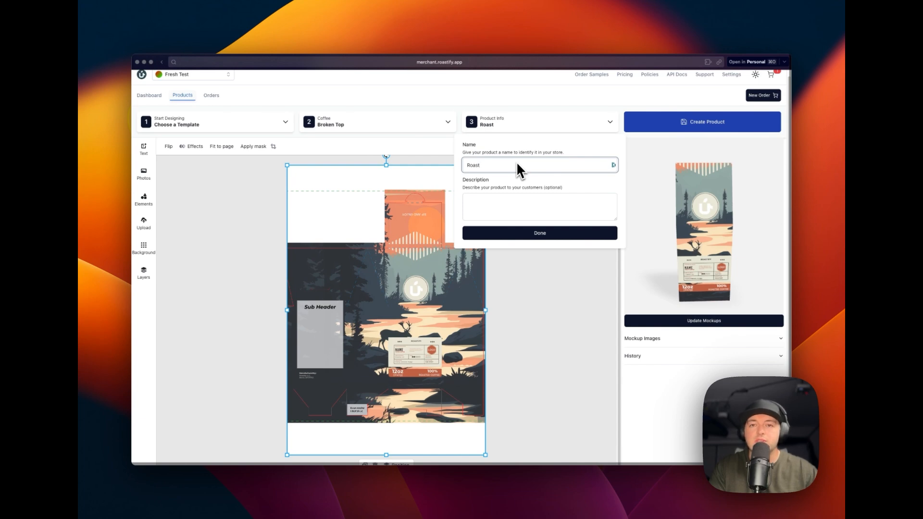
{"action": "type", "text": "ify T"}
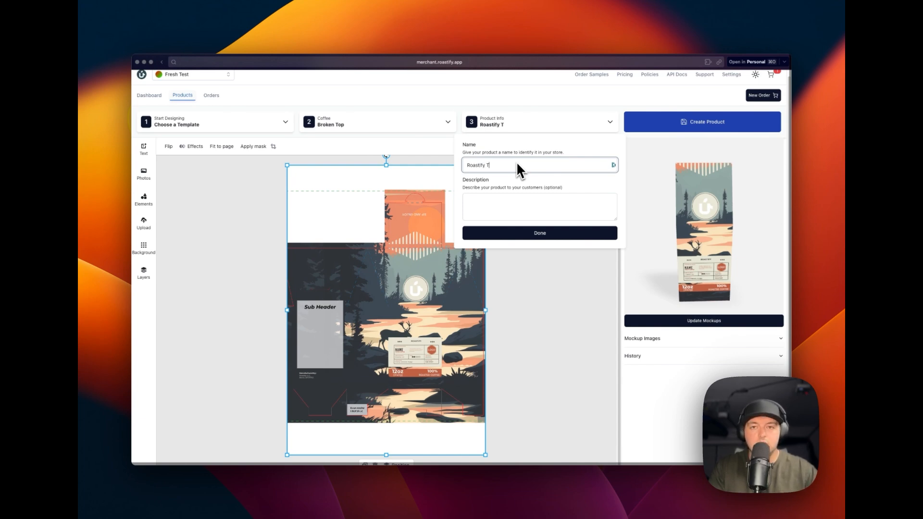
{"action": "type", "text": "est"}
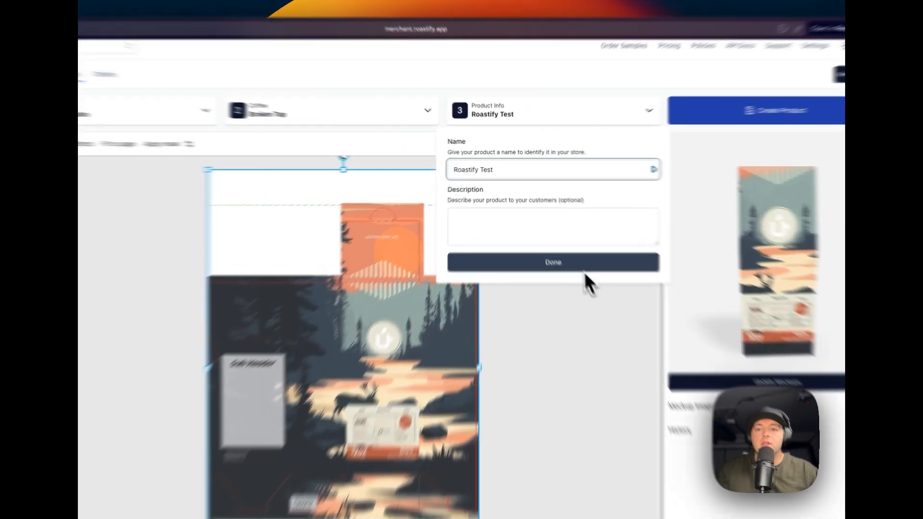
{"action": "left_click", "coordinate": [562, 235]}
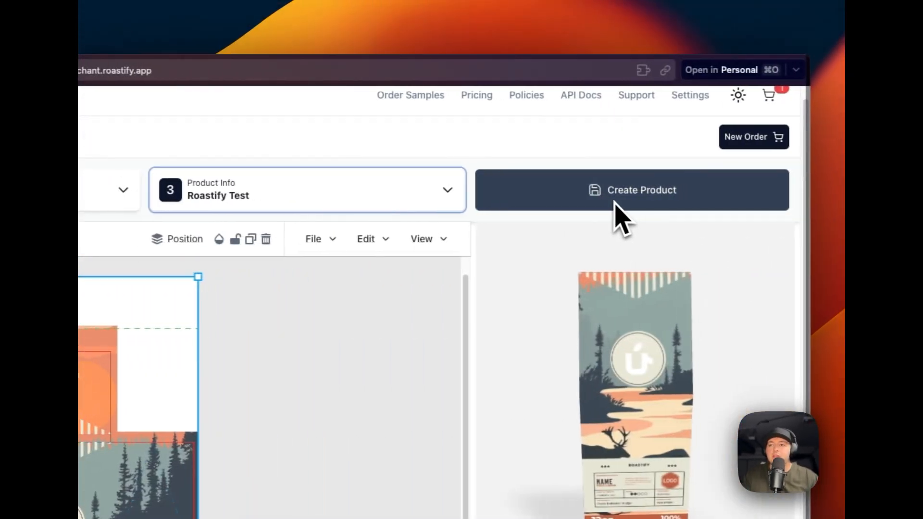
{"action": "left_click", "coordinate": [616, 204]}
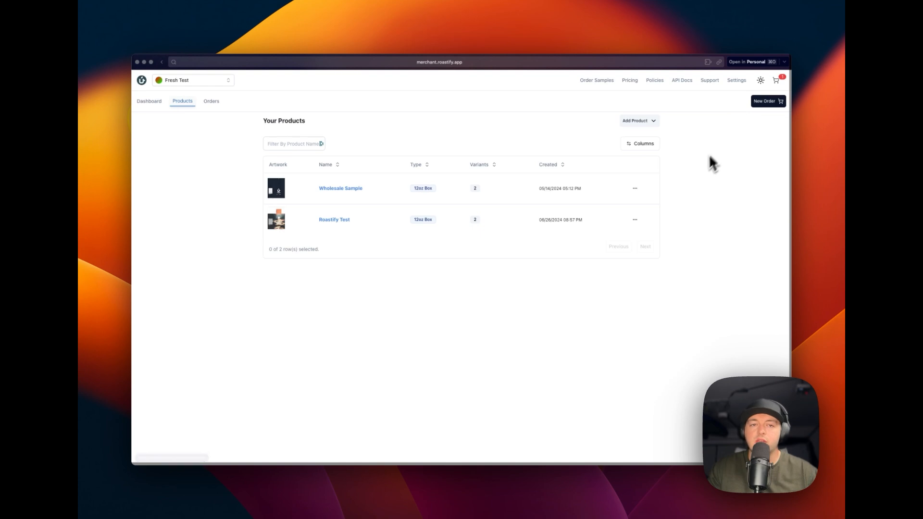
Step: Open the Roastify Test product's details and its design in the editor
{"action": "left_click", "coordinate": [335, 221]}
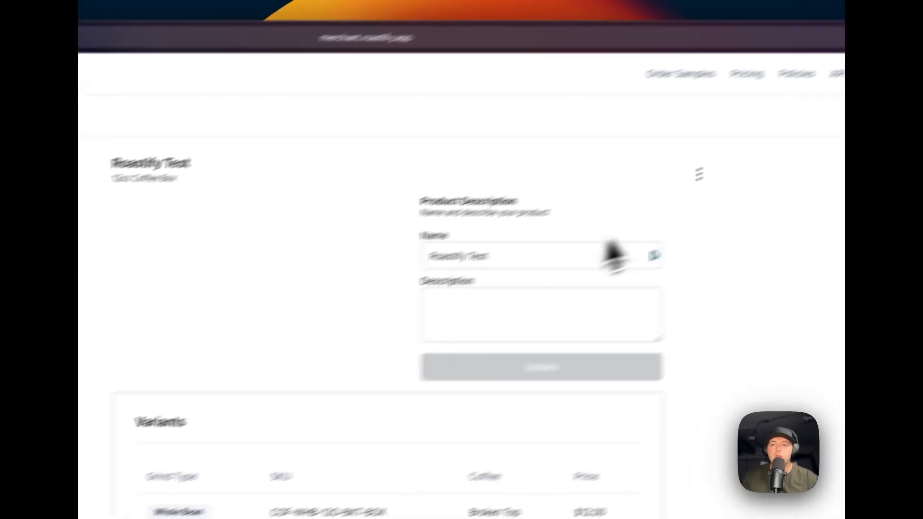
{"action": "left_click", "coordinate": [699, 174]}
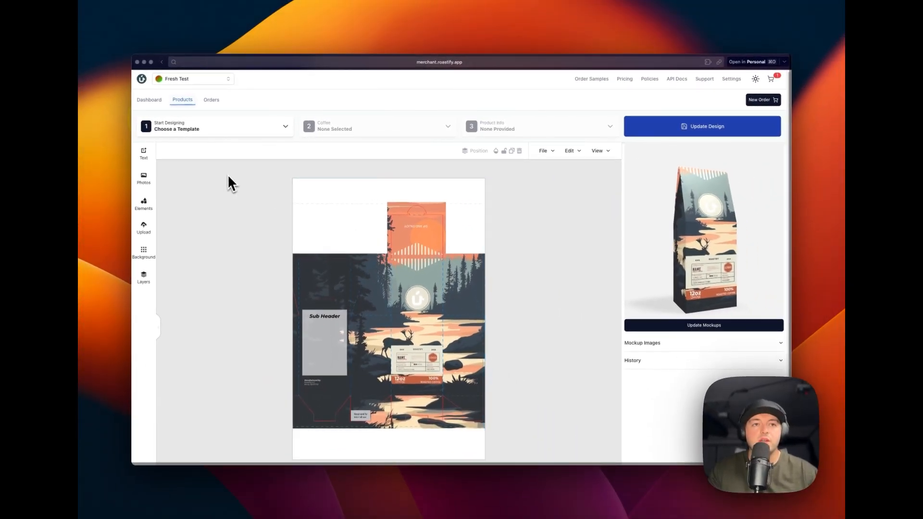
Step: Return to the product overview by way of the dashboard and start a new 12oz Box product
{"action": "left_click", "coordinate": [149, 100]}
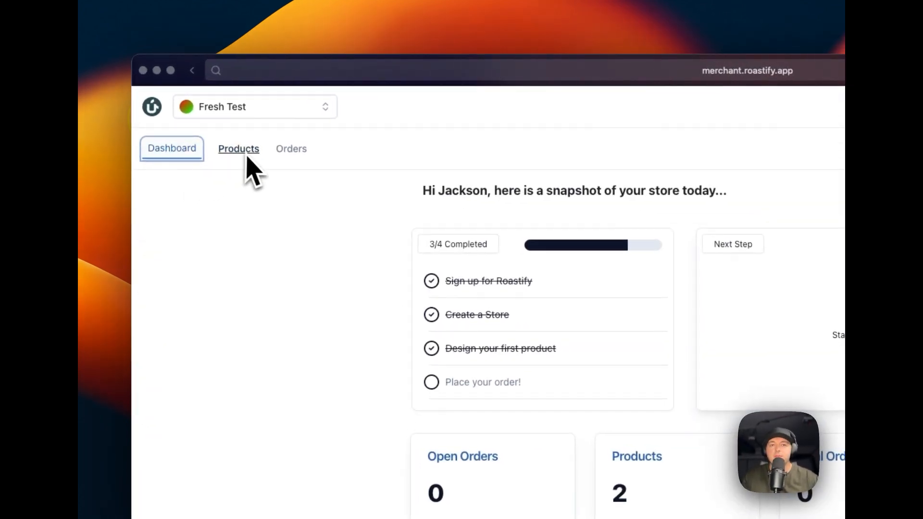
{"action": "left_click", "coordinate": [243, 144]}
{"action": "left_click", "coordinate": [620, 189]}
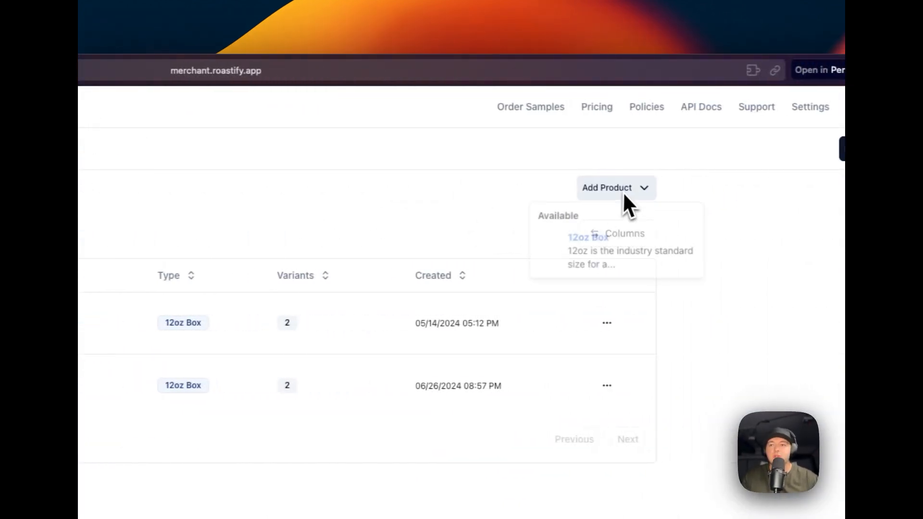
{"action": "left_click", "coordinate": [608, 252]}
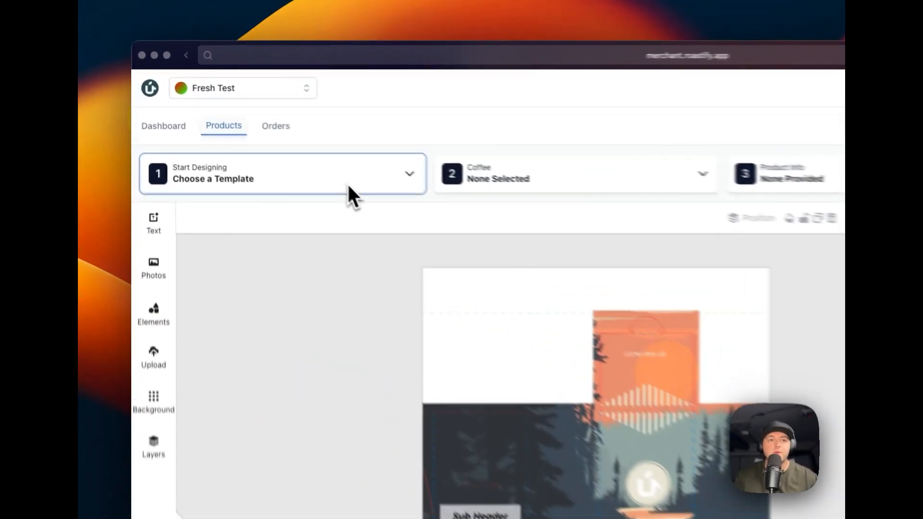
Step: Load the saved design with the large rotated dark shape from My Designs as the template
{"action": "left_click", "coordinate": [251, 134]}
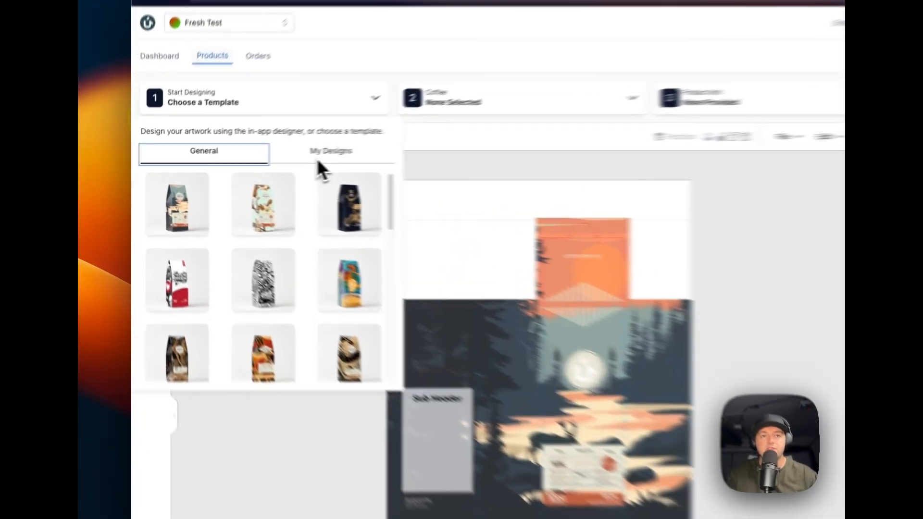
{"action": "left_click", "coordinate": [255, 162]}
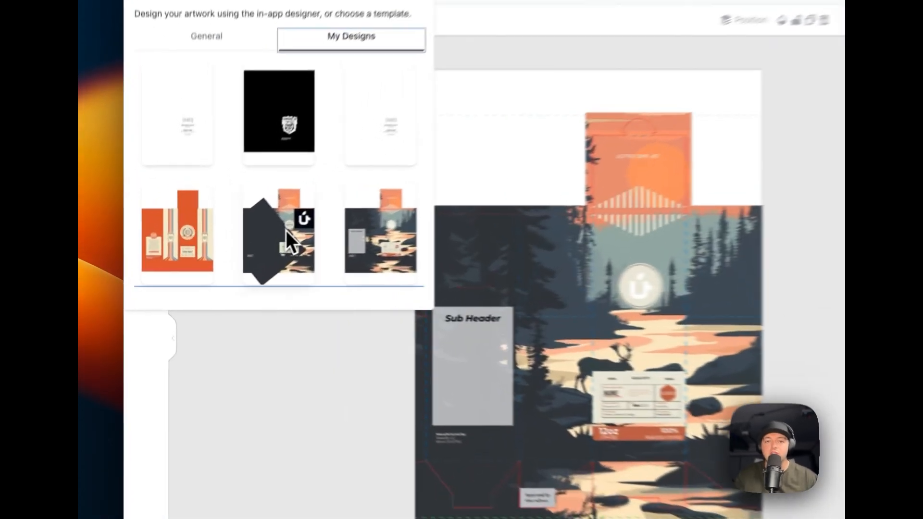
{"action": "left_click", "coordinate": [221, 259]}
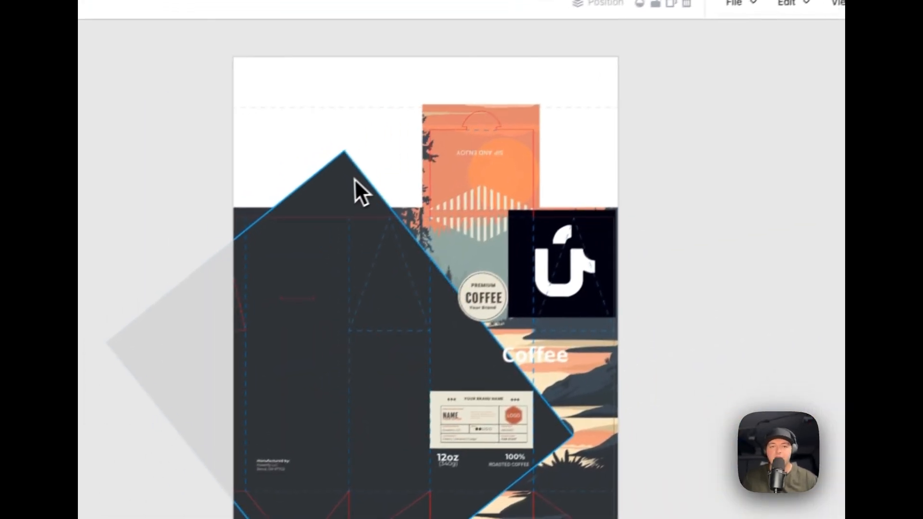
Step: Delete the large rotated dark shape and move the square logo image onto the dark forest panel above the manufacturer text
{"action": "left_click", "coordinate": [355, 179]}
{"action": "key", "text": "Delete"}
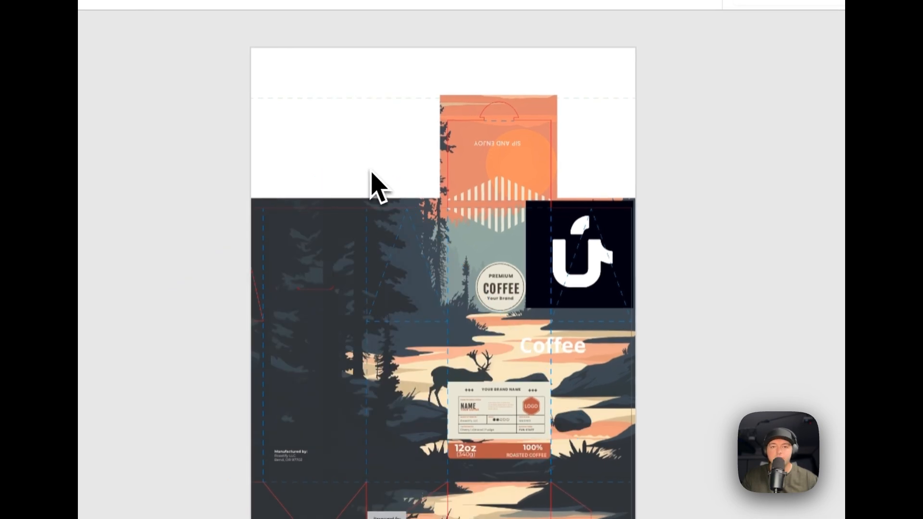
{"action": "left_click_drag", "start_coordinate": [583, 241], "coordinate": [317, 331]}
{"action": "left_click_drag", "start_coordinate": [370, 289], "coordinate": [344, 313]}
{"action": "left_click_drag", "start_coordinate": [307, 349], "coordinate": [315, 350]}
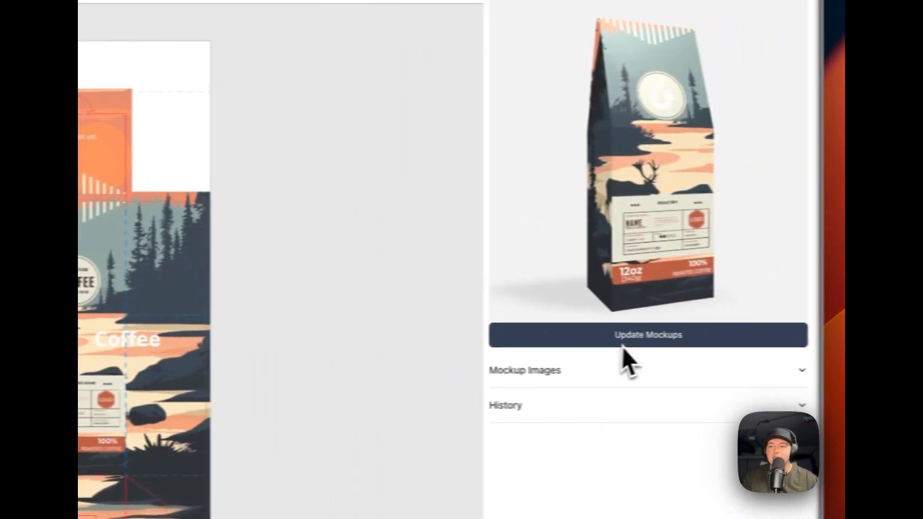
Step: Update the mockups with the edited artwork and examine the bag's label and Coffee text up close
{"action": "left_click", "coordinate": [625, 339]}
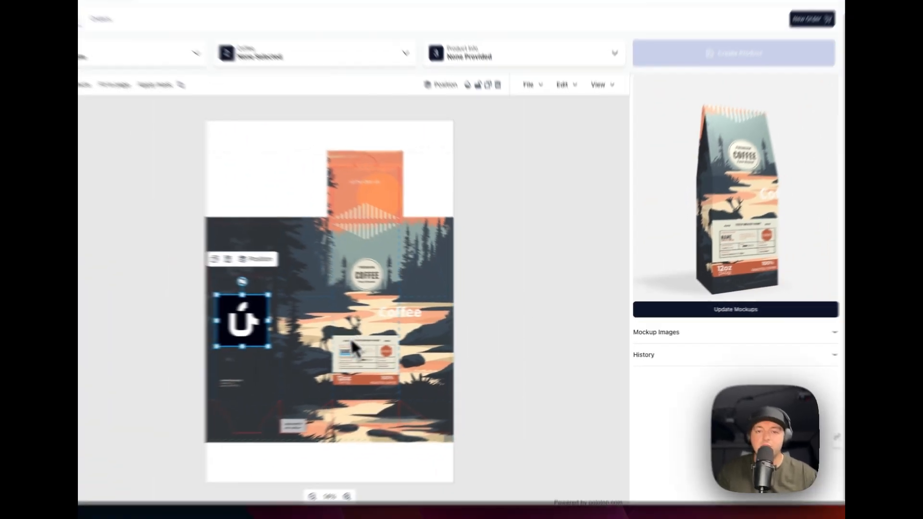
{"action": "scroll", "coordinate": [404, 348], "scroll_direction": "up", "scroll_amount": 4}
{"action": "scroll", "coordinate": [405, 347], "scroll_direction": "up", "scroll_amount": 2}
{"action": "scroll", "coordinate": [423, 337], "scroll_direction": "down", "scroll_amount": 4}
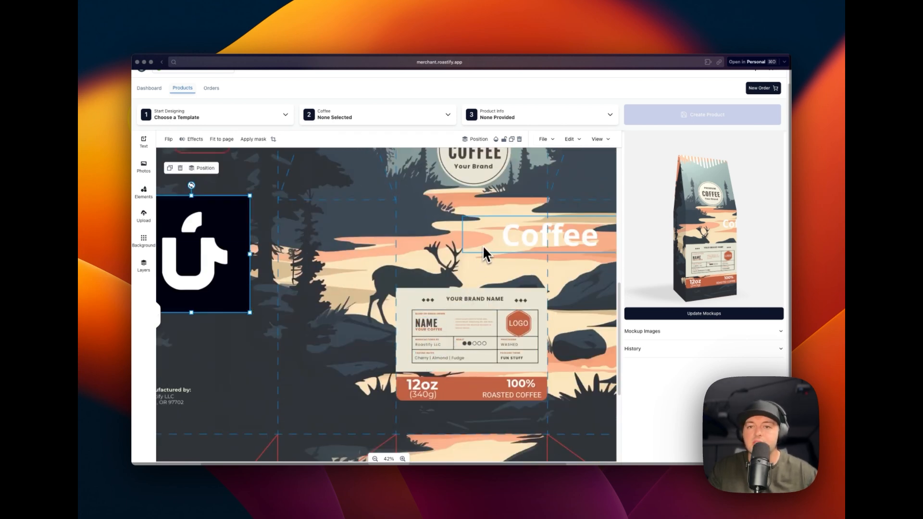
{"action": "scroll", "coordinate": [483, 244], "scroll_direction": "down", "scroll_amount": 6}
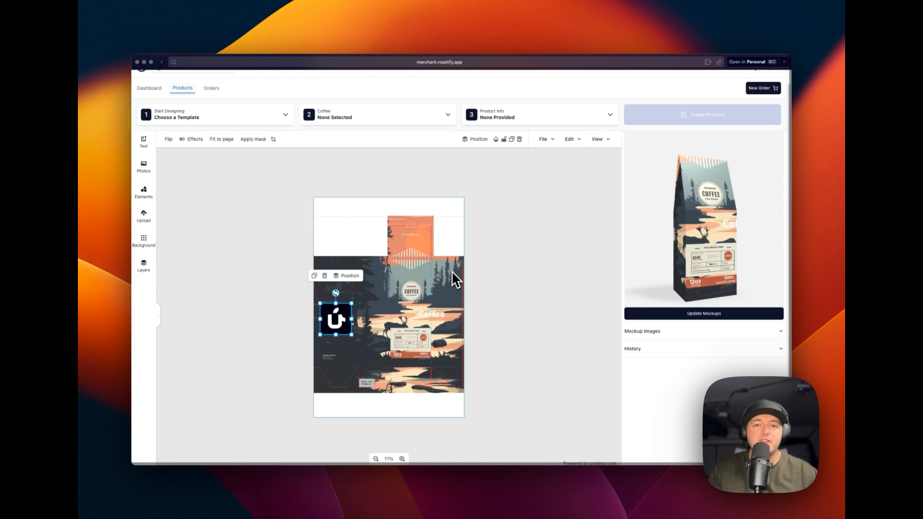